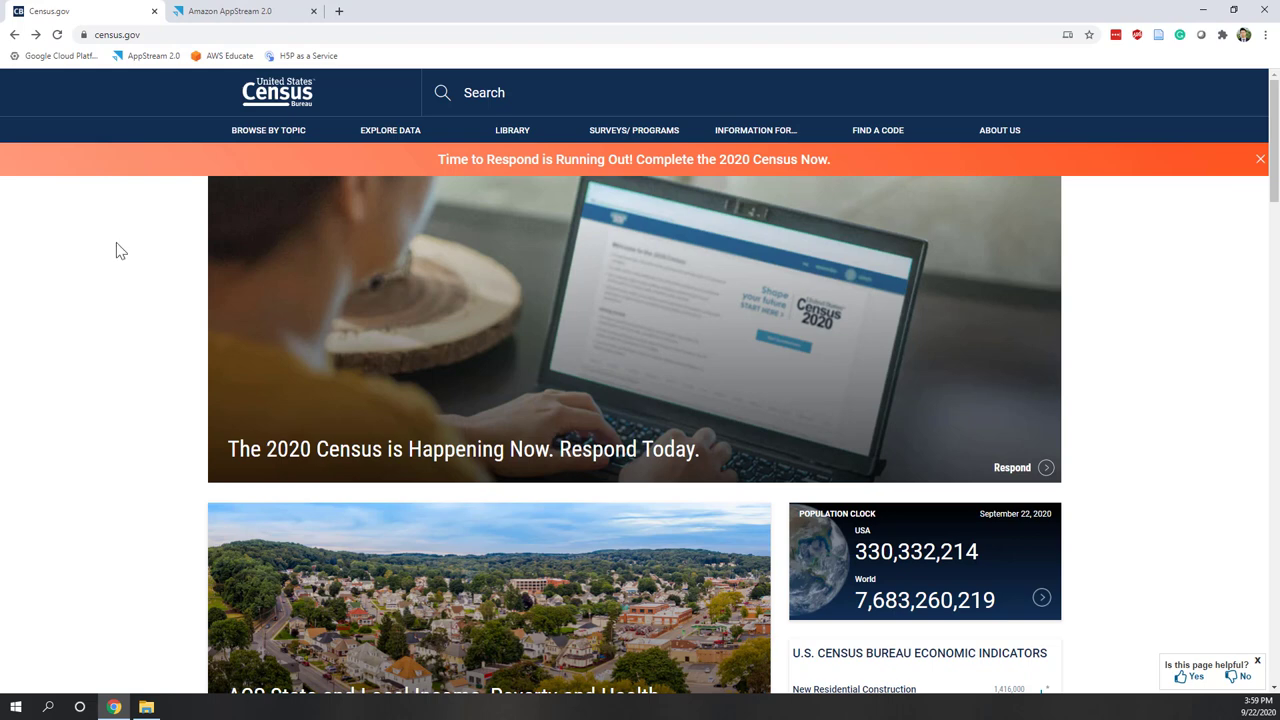
- Search the Census Bureau's main Explore Data page for "population" and open the American Community Survey Total Population table B01003
{"action": "mouse_move", "coordinate": [397, 140]}
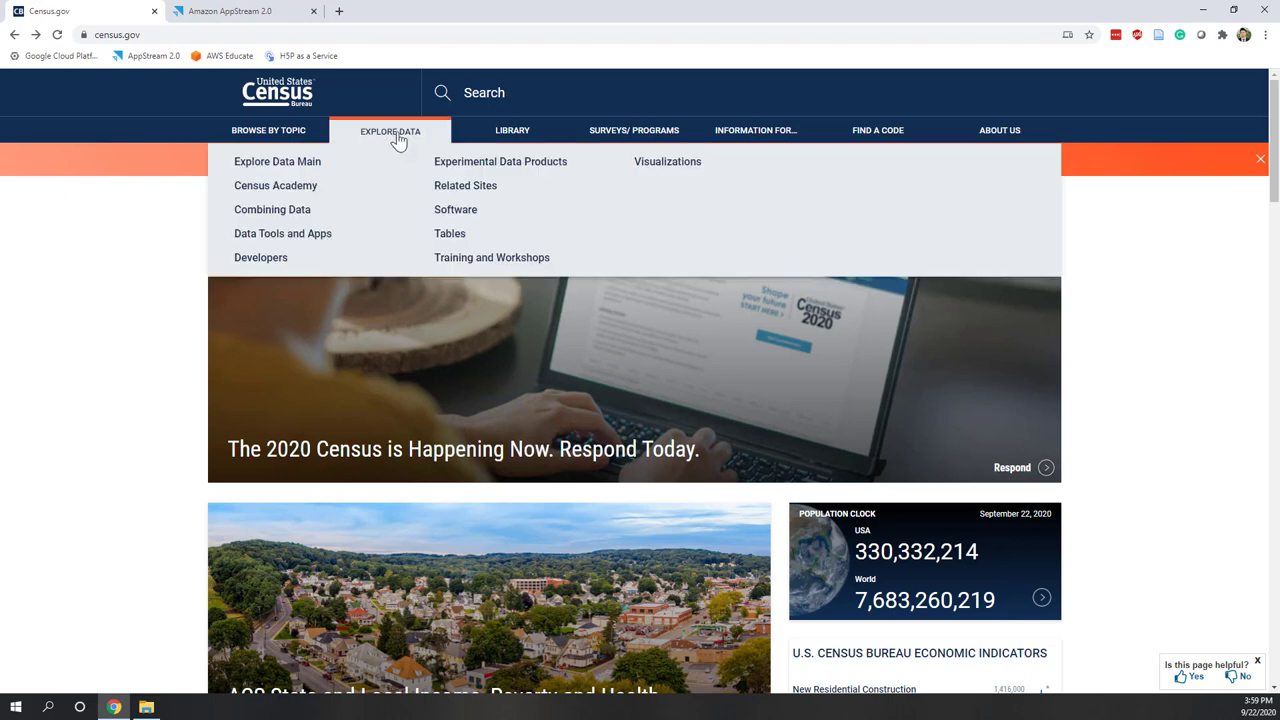
{"action": "left_click", "coordinate": [290, 170]}
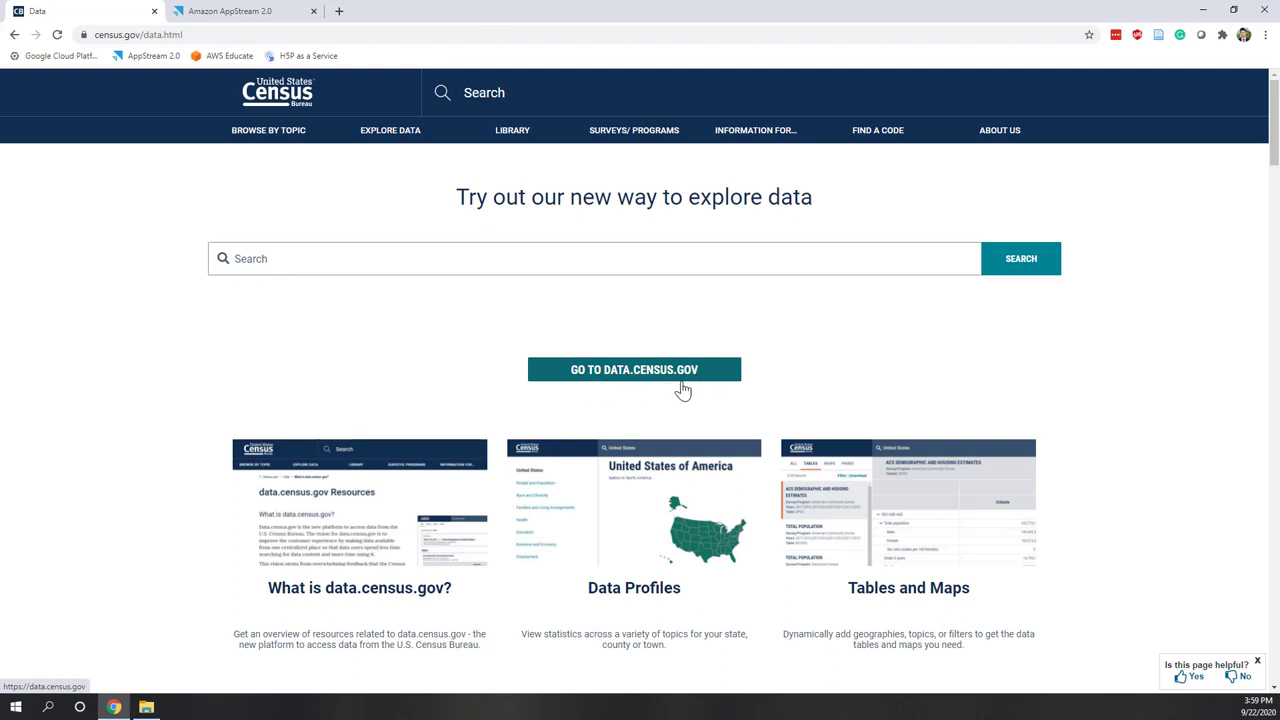
{"action": "left_click", "coordinate": [471, 258]}
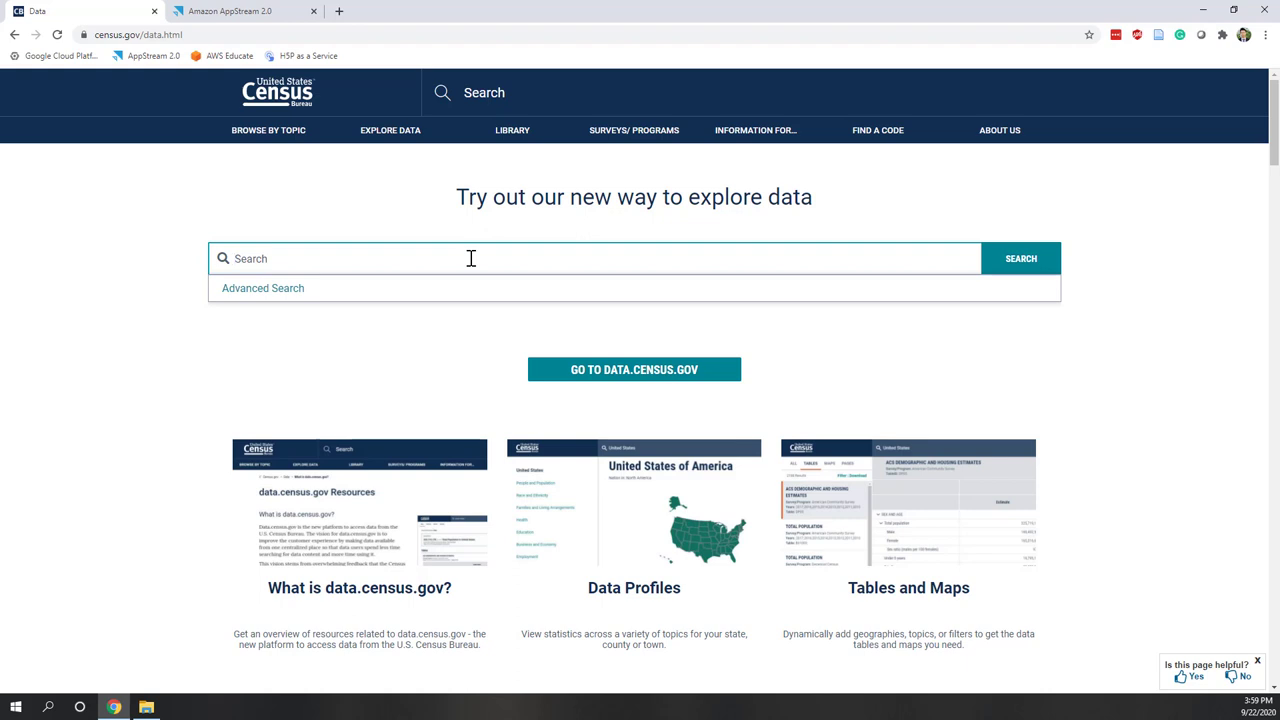
{"action": "type", "text": "population"}
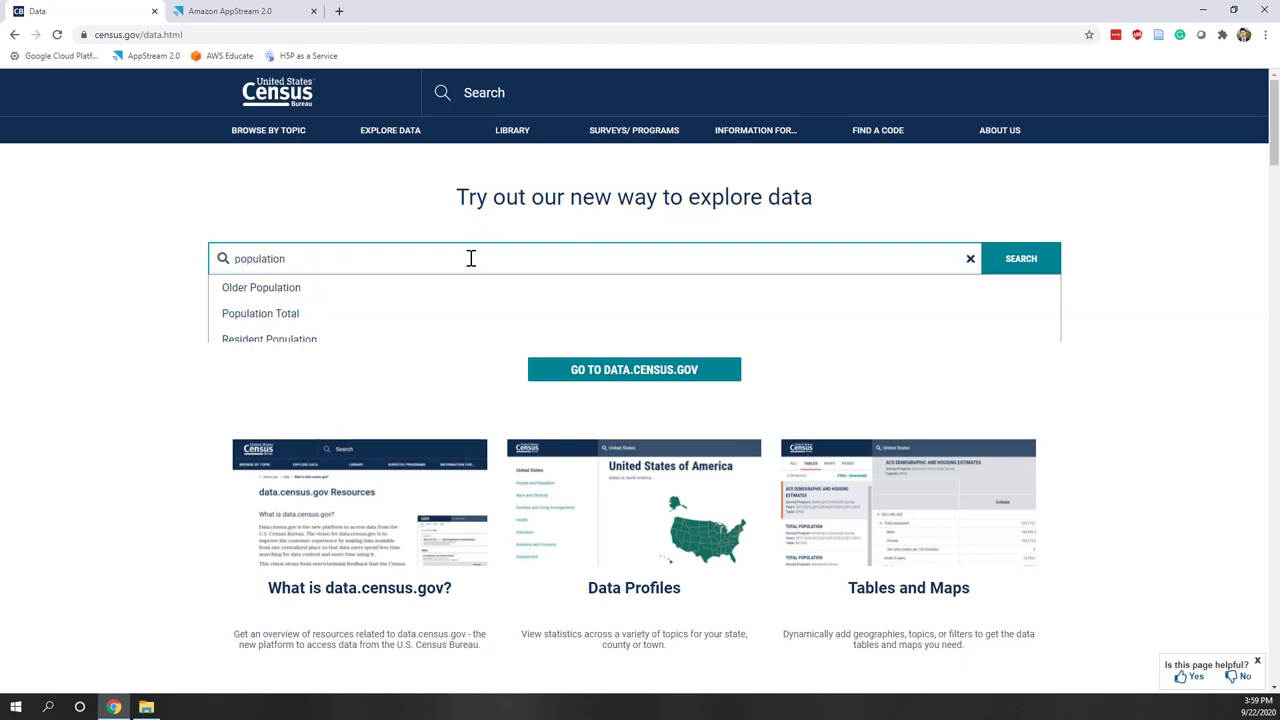
{"action": "left_click", "coordinate": [1037, 264]}
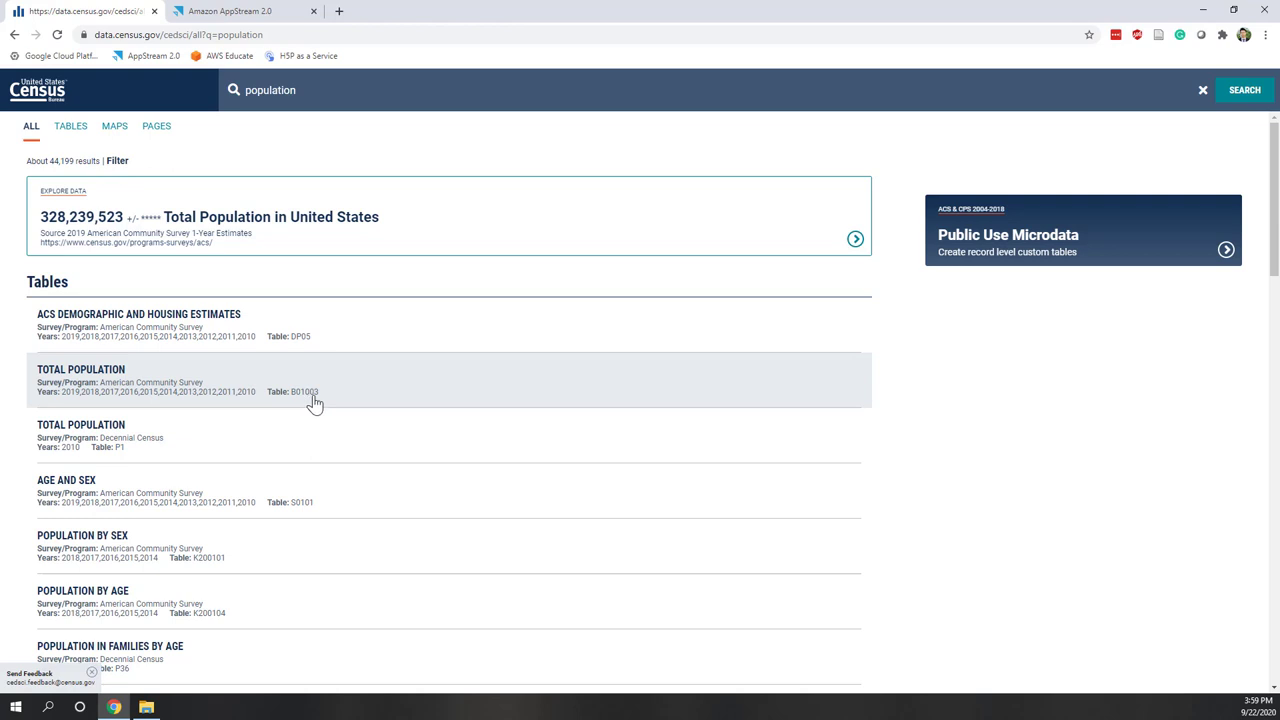
{"action": "left_click", "coordinate": [167, 387]}
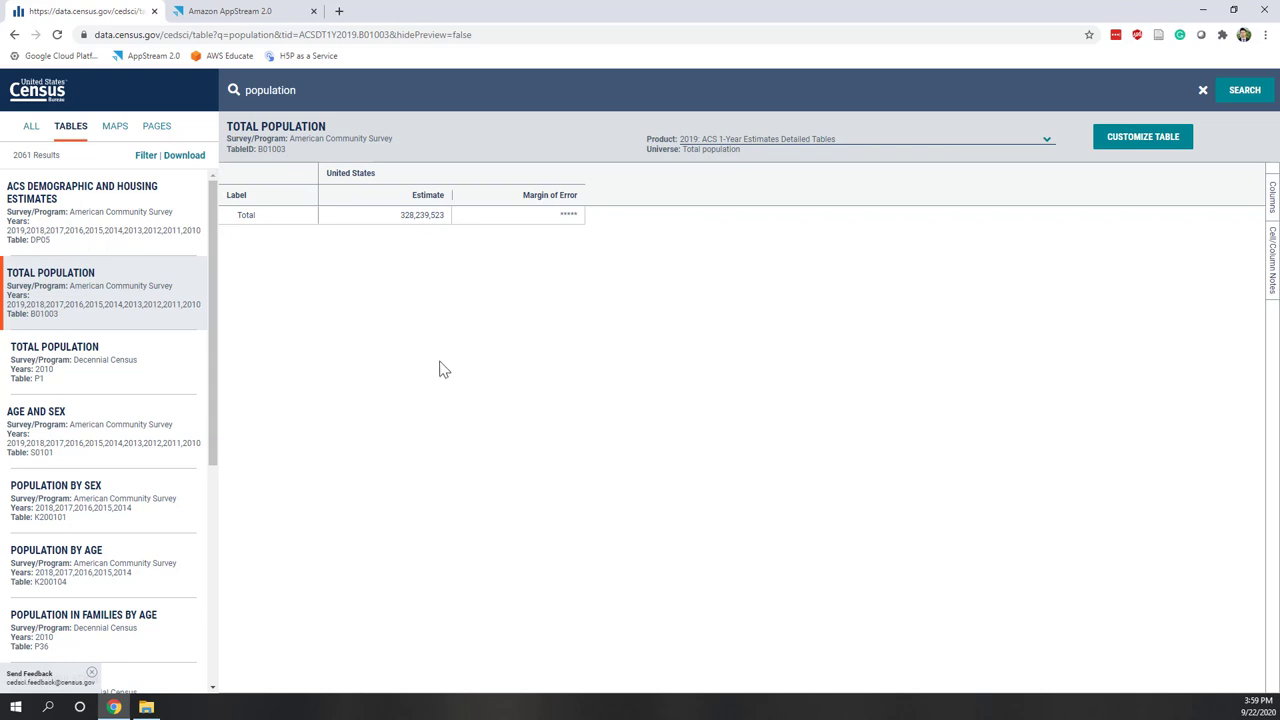
- Filter the table results by state geography to All States in United States
{"action": "left_click", "coordinate": [145, 157]}
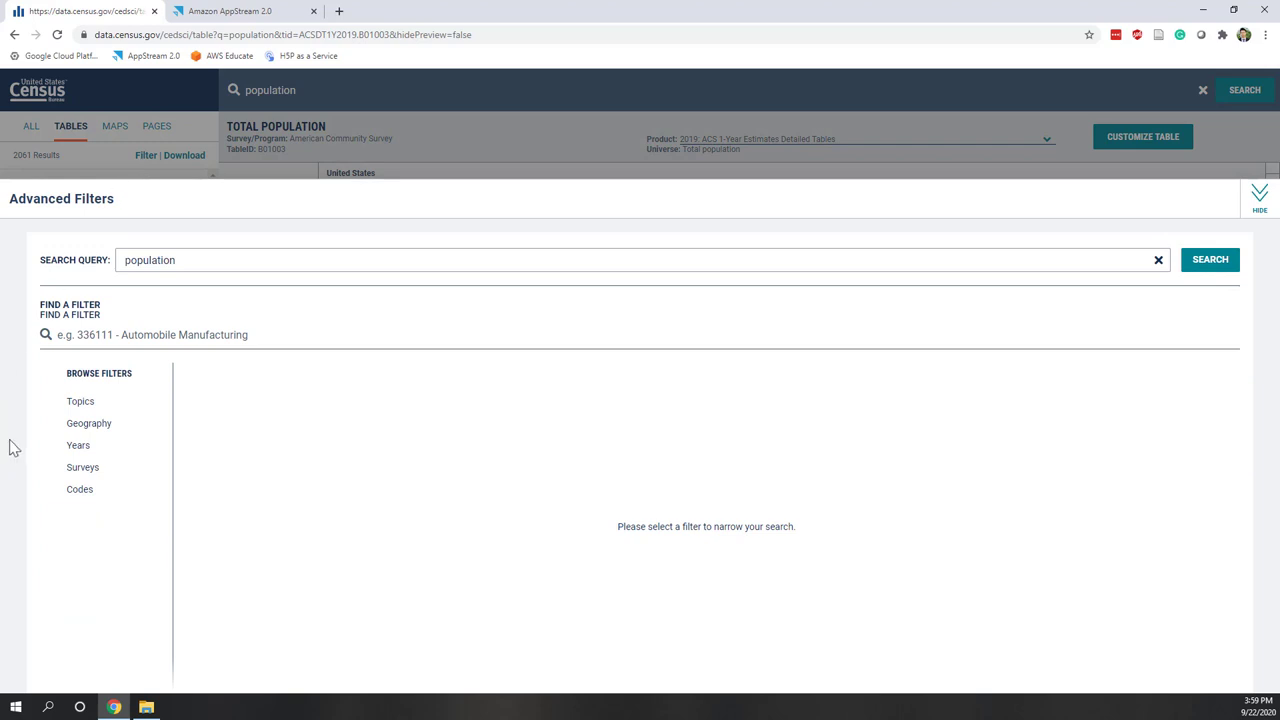
{"action": "left_click", "coordinate": [99, 428]}
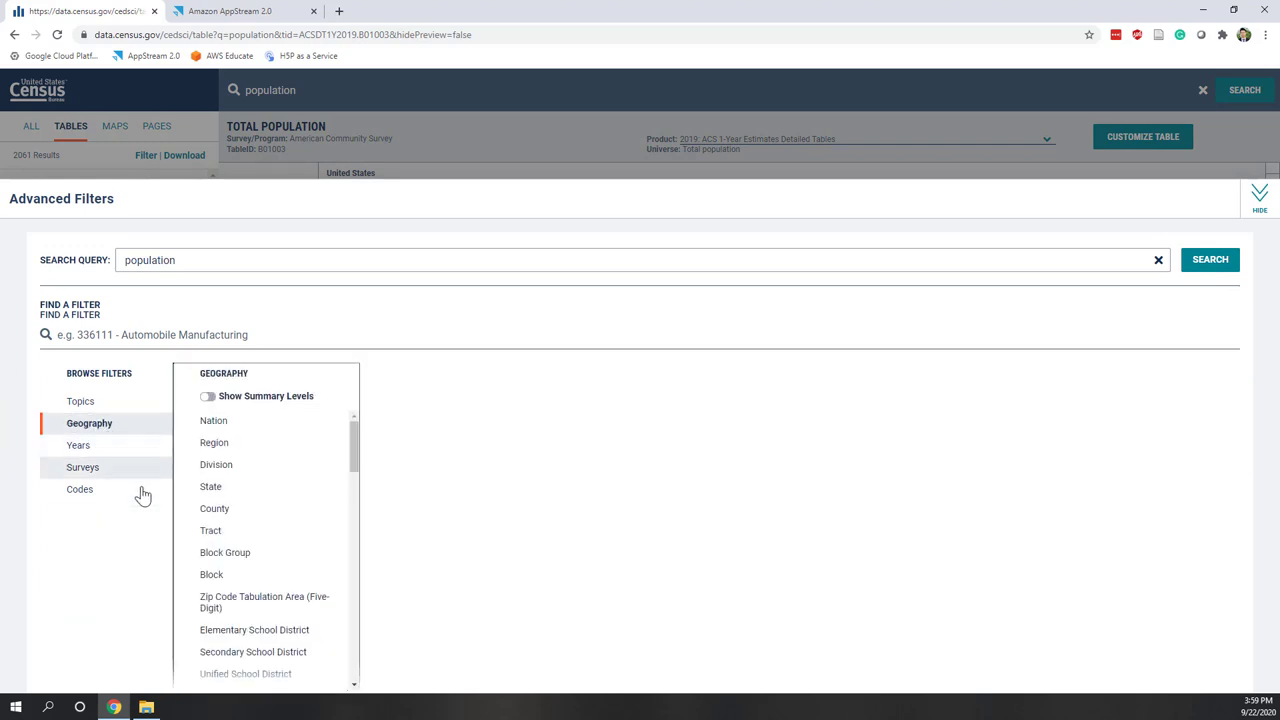
{"action": "left_click", "coordinate": [208, 490]}
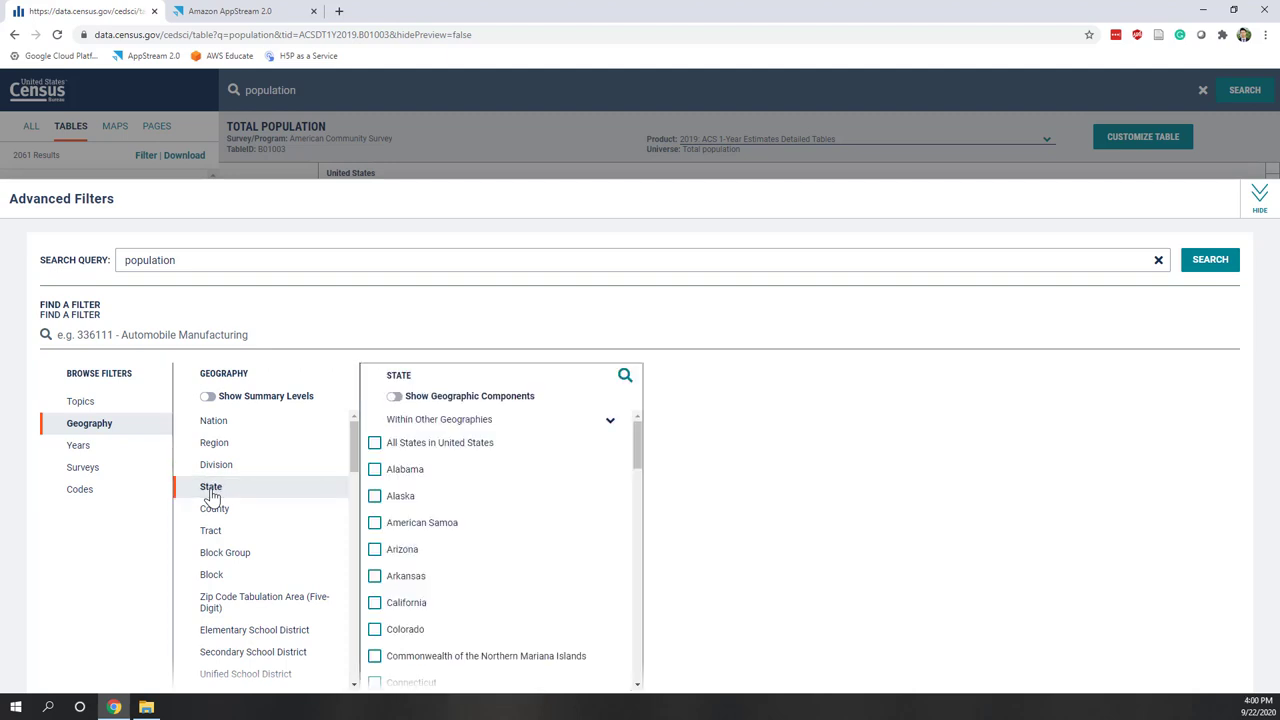
{"action": "left_click", "coordinate": [375, 445]}
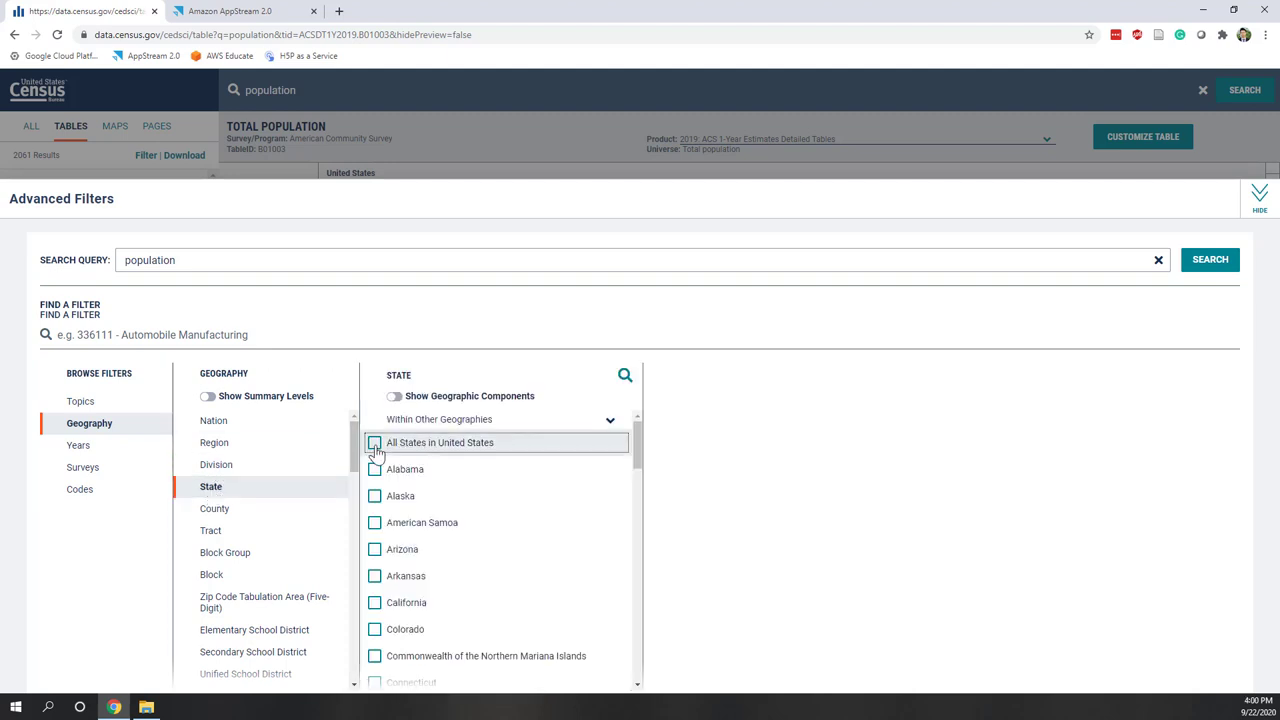
{"action": "left_click", "coordinate": [1211, 222]}
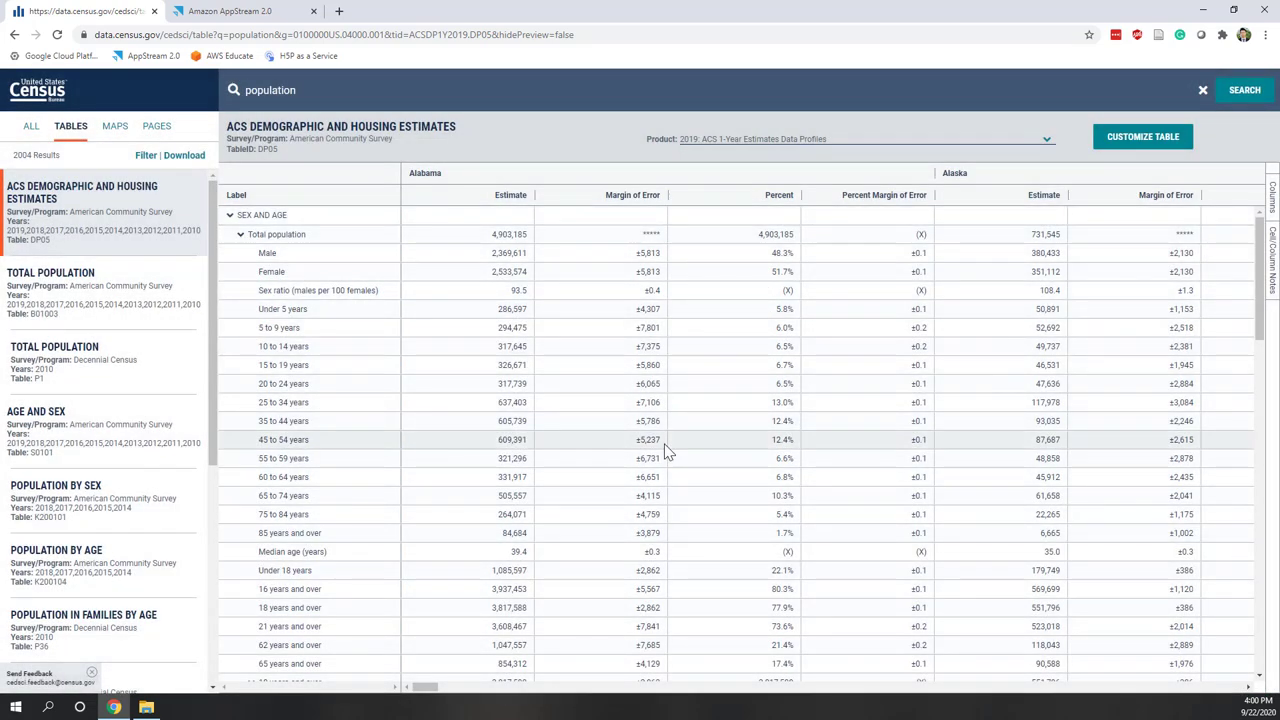
- Look through the ACS Demographic and Housing Estimates table, and return to the Total Population table B01003
{"action": "scroll", "coordinate": [664, 452], "scroll_direction": "down", "scroll_amount": 5}
{"action": "scroll", "coordinate": [652, 449], "scroll_direction": "up", "scroll_amount": 5}
{"action": "left_click", "coordinate": [50, 285]}
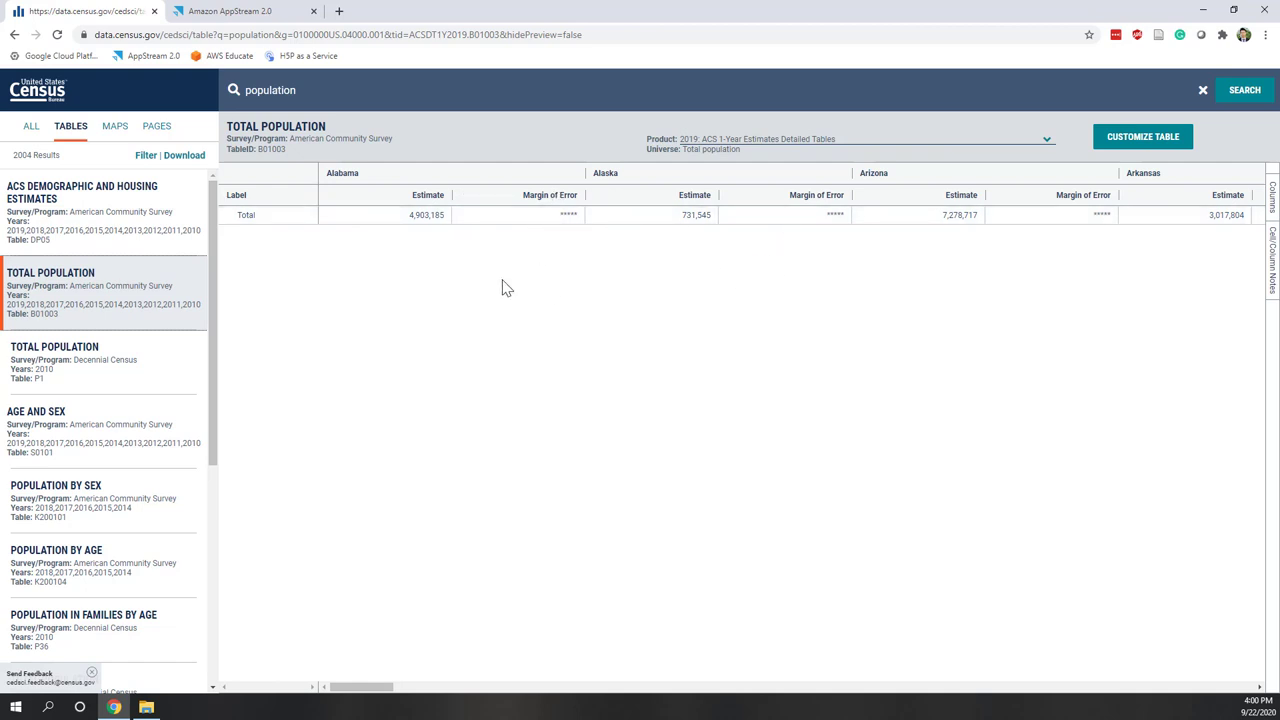
- Download table B01003 as CSV with only the 2019 1-Year vintage selected, excluding the 2018 5-Year data
{"action": "left_click", "coordinate": [185, 155]}
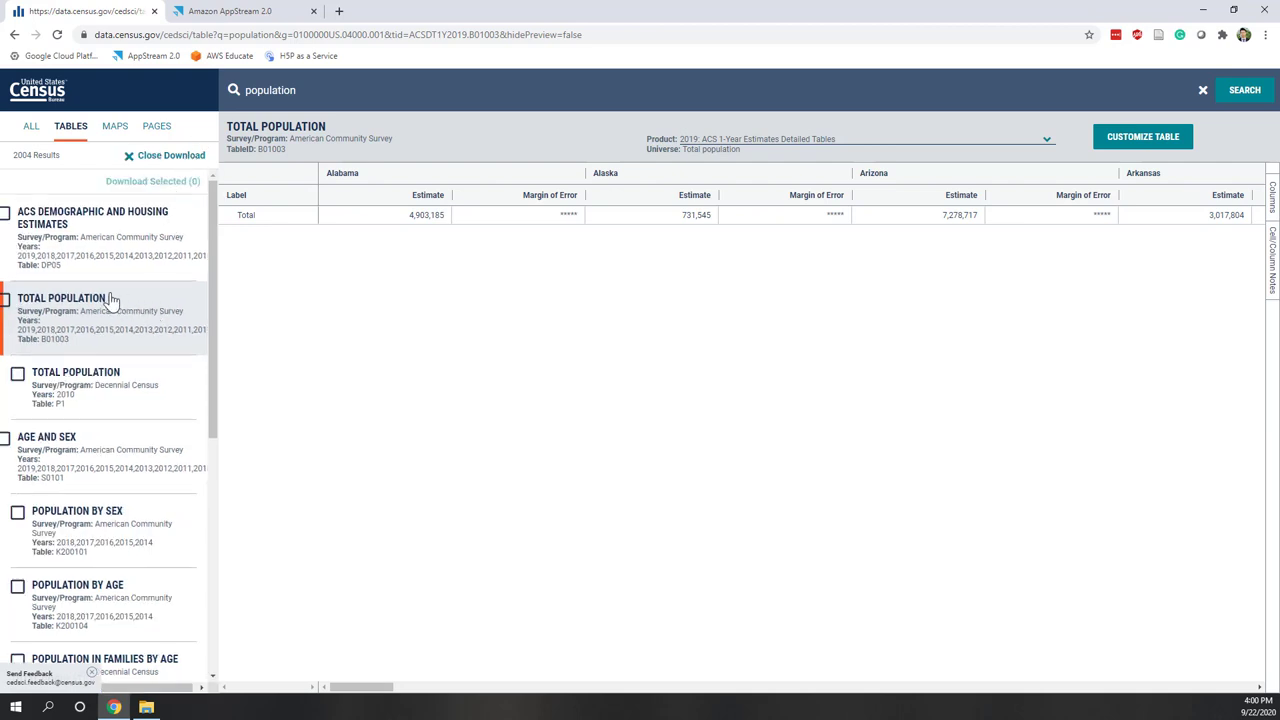
{"action": "left_click", "coordinate": [5, 302]}
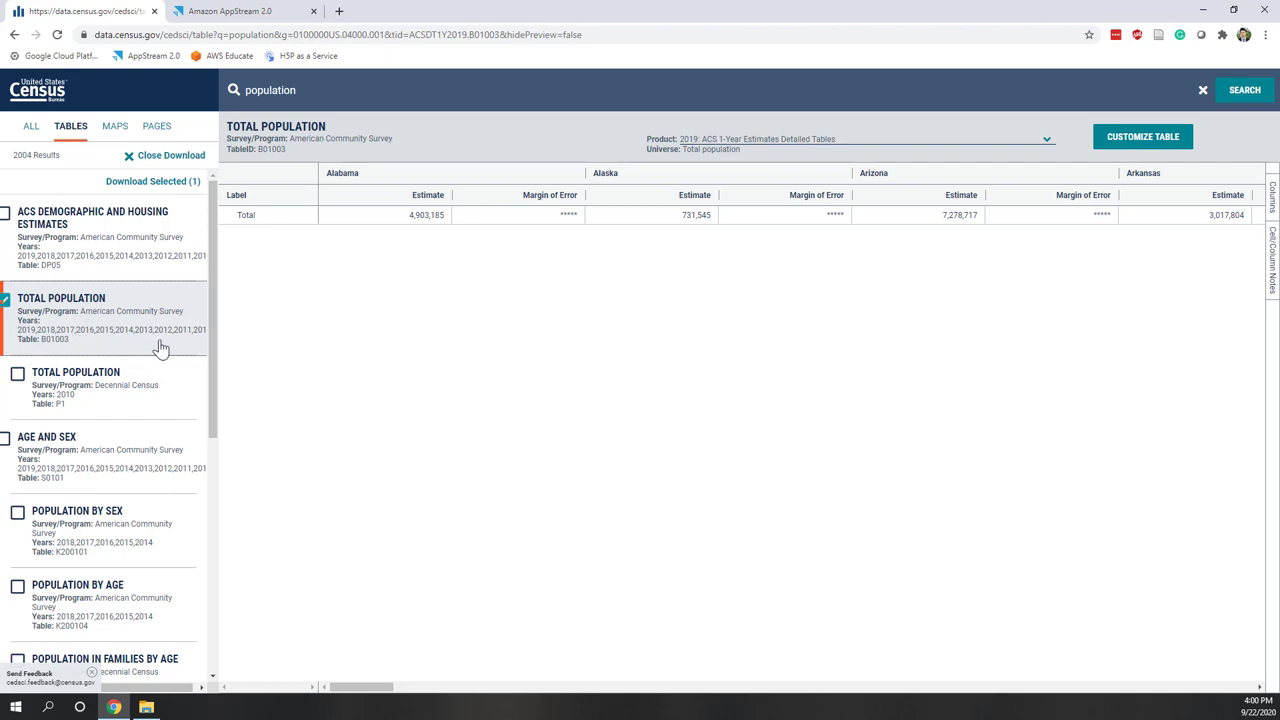
{"action": "left_click", "coordinate": [122, 185]}
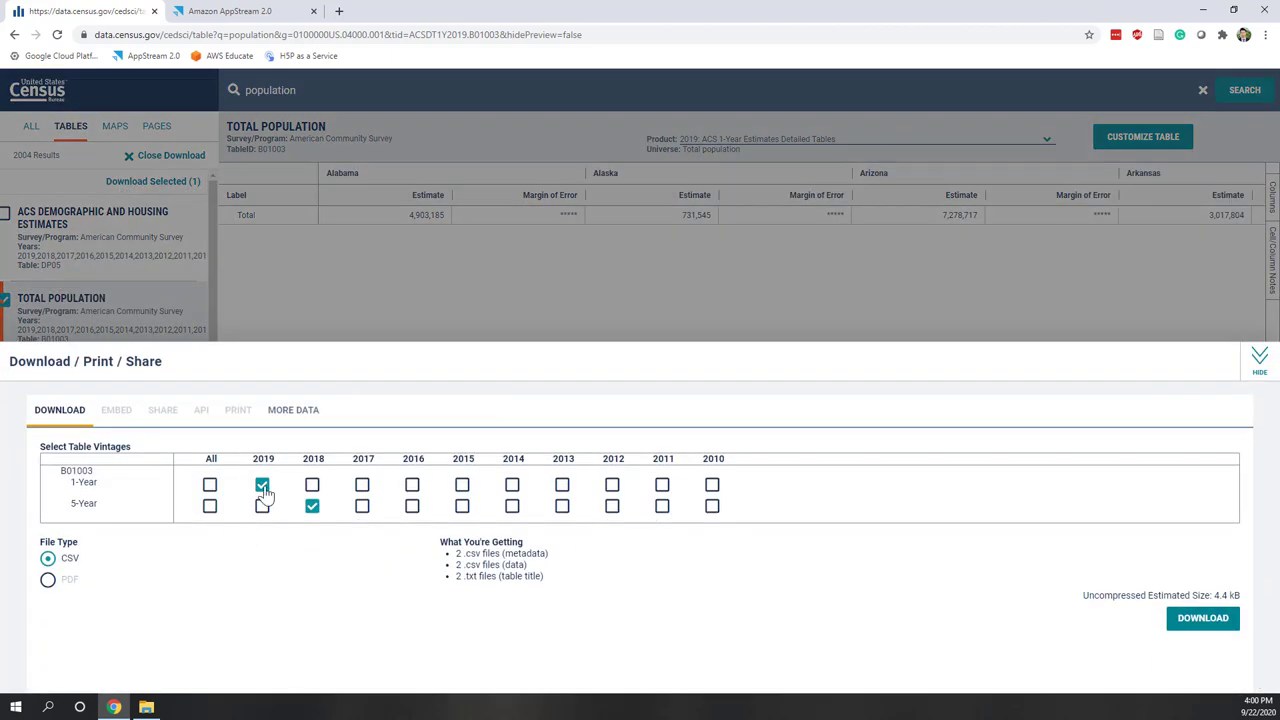
{"action": "left_click", "coordinate": [312, 507]}
{"action": "left_click", "coordinate": [1194, 628]}
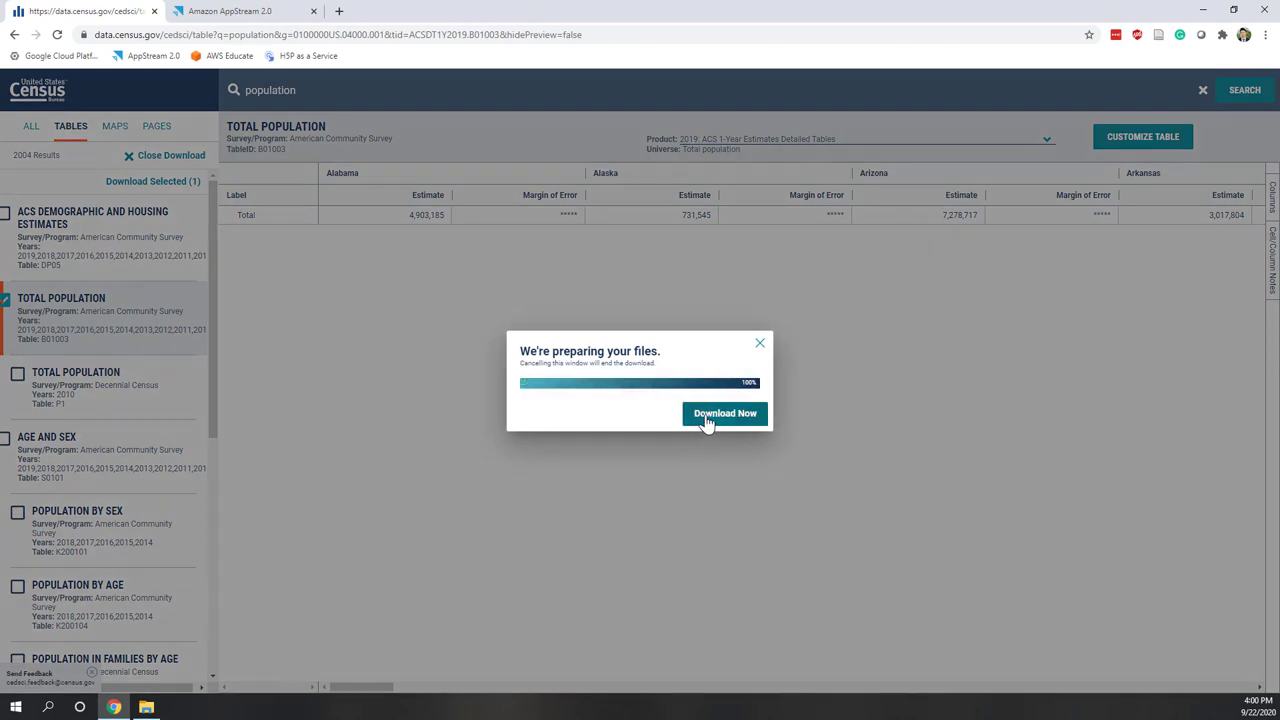
{"action": "left_click", "coordinate": [707, 419]}
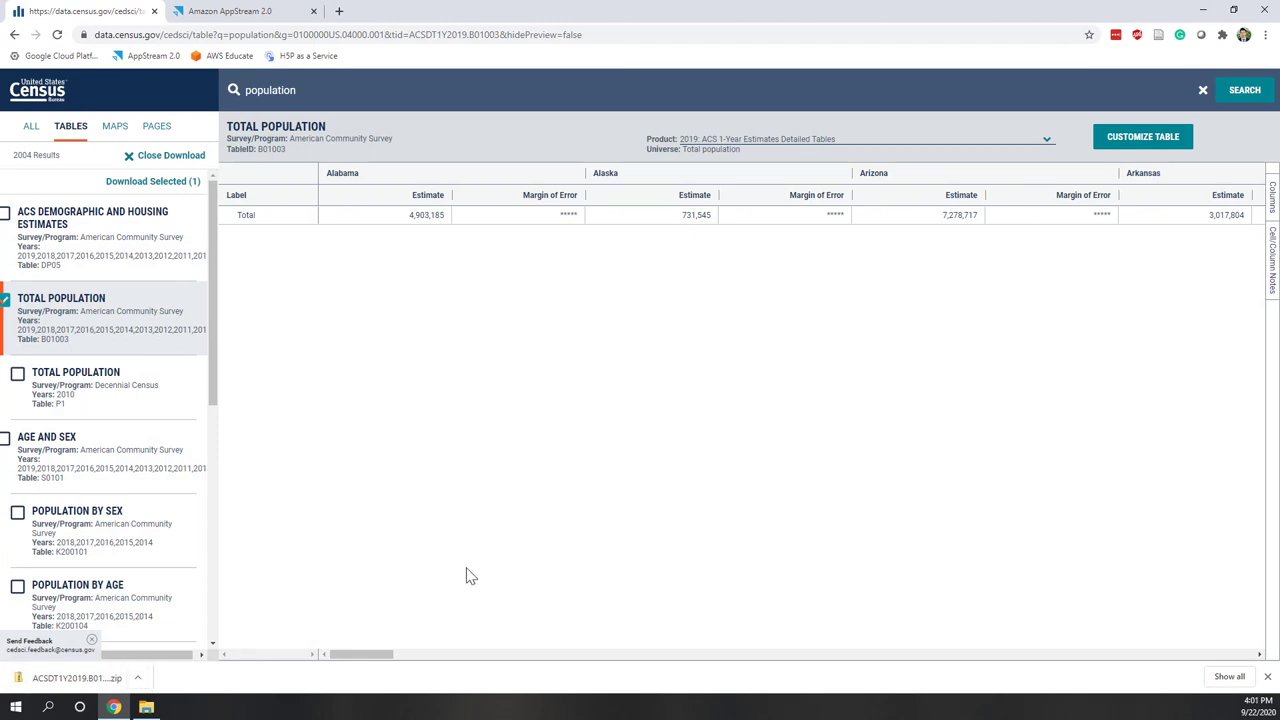
- Switch to File Explorer and open the Downloads folder
{"action": "left_click", "coordinate": [145, 707]}
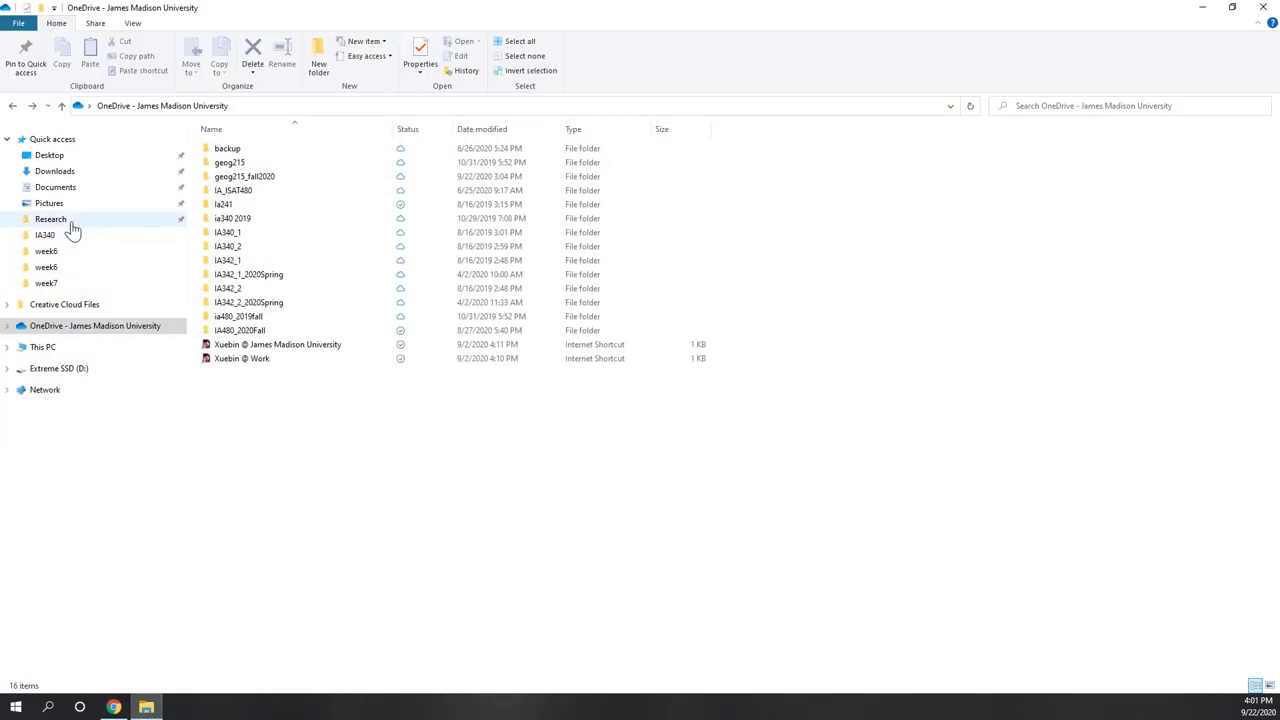
{"action": "left_click", "coordinate": [68, 174]}
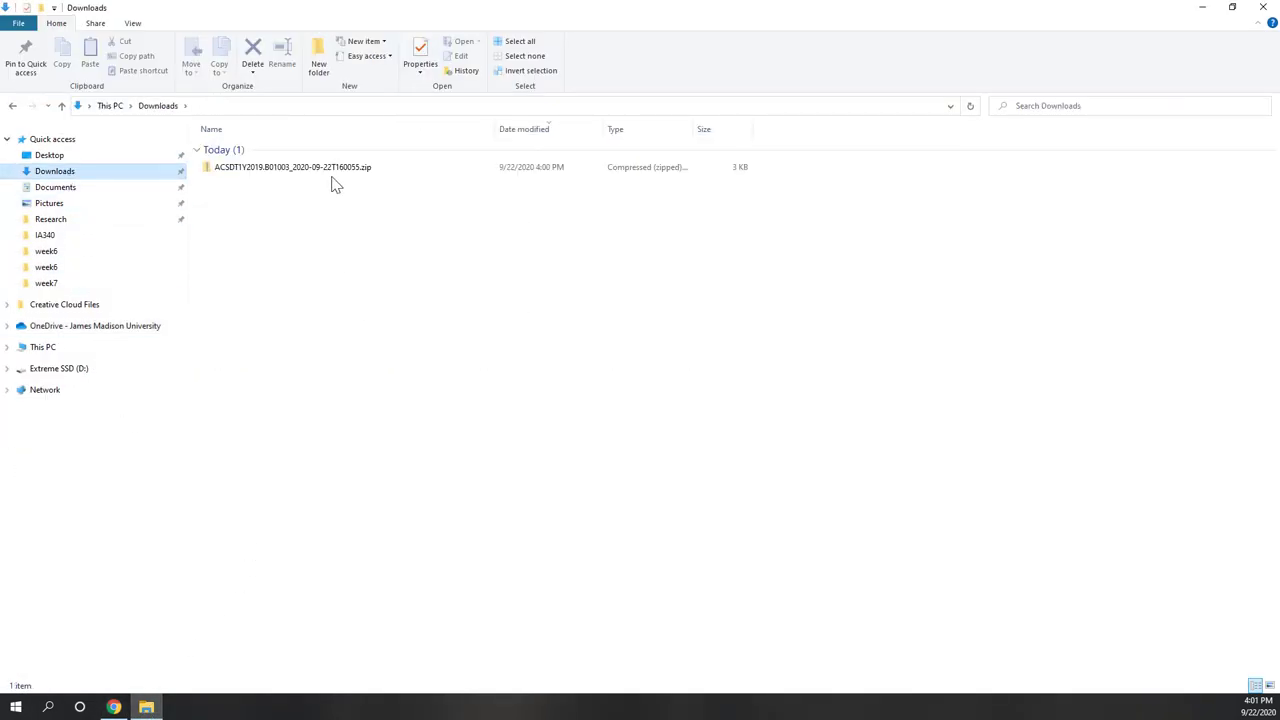
{"action": "left_click", "coordinate": [345, 177]}
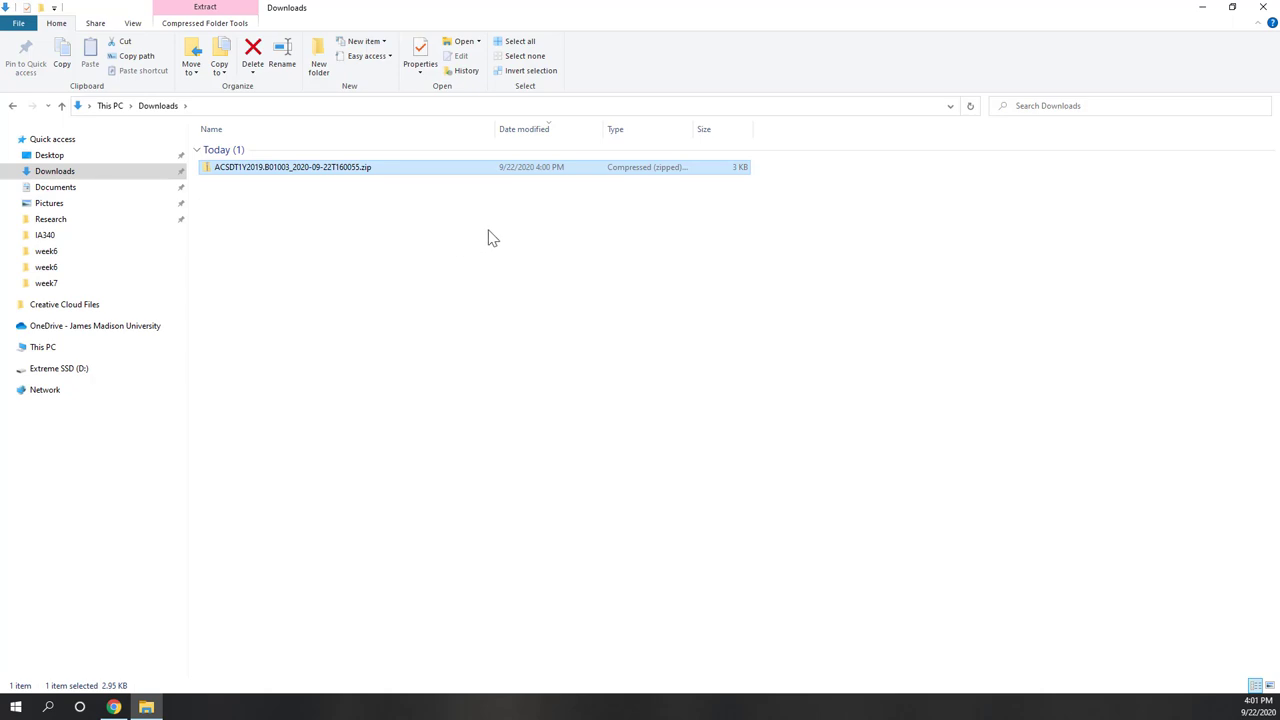
{"action": "left_click", "coordinate": [367, 221]}
{"action": "right_click", "coordinate": [338, 170]}
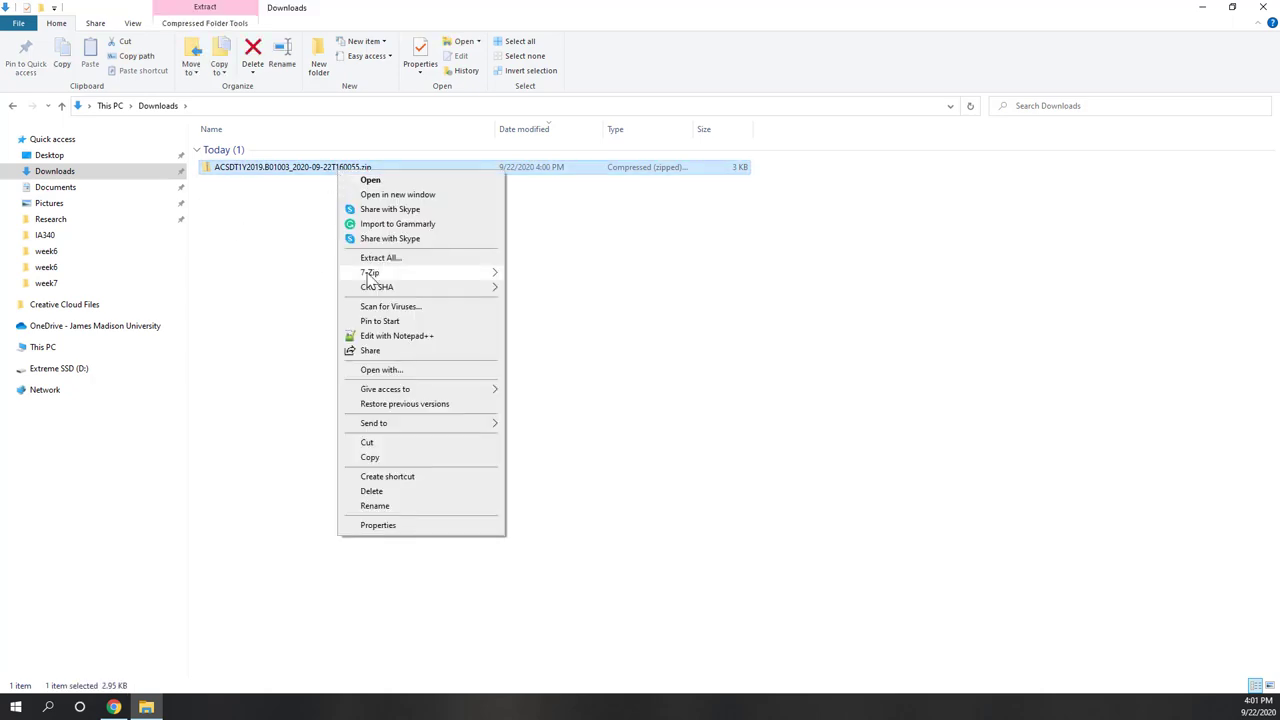
{"action": "mouse_move", "coordinate": [372, 276]}
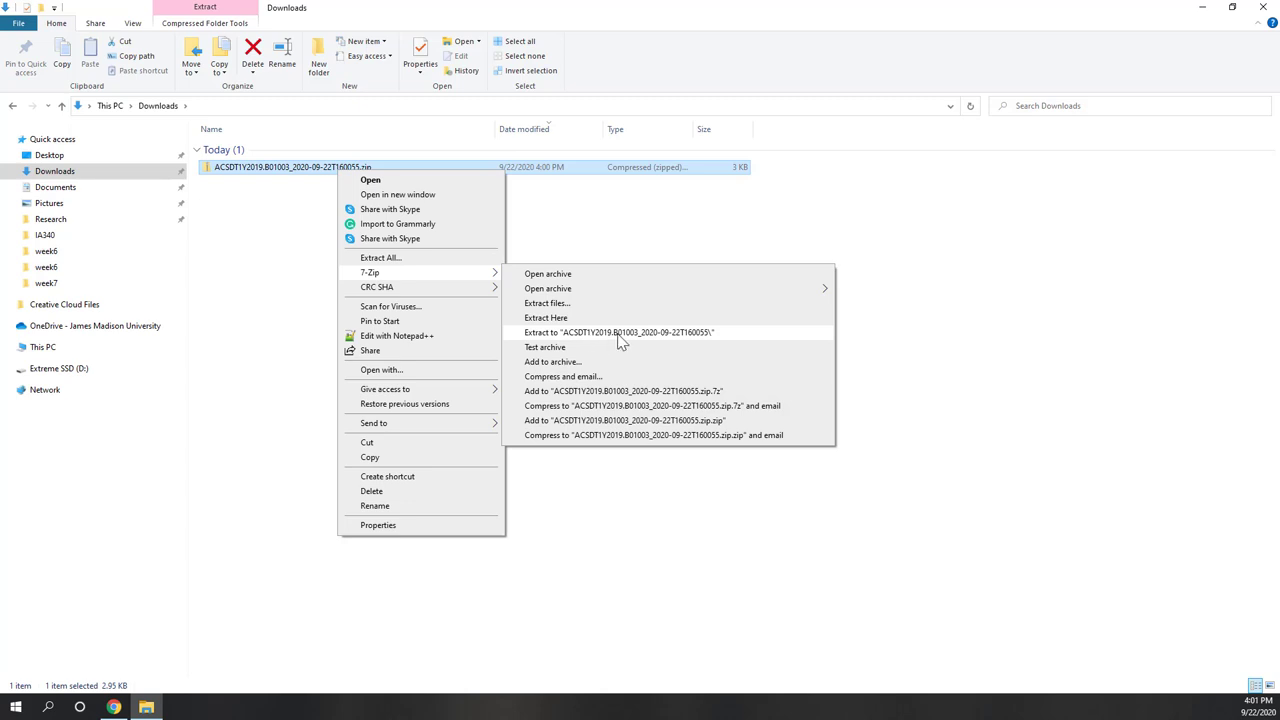
{"action": "left_click", "coordinate": [246, 289]}
- Open the downloaded ACSDT1Y2019.B01003 zip archive and widen the Name column to show the full file names
{"action": "double_click", "coordinate": [238, 172]}
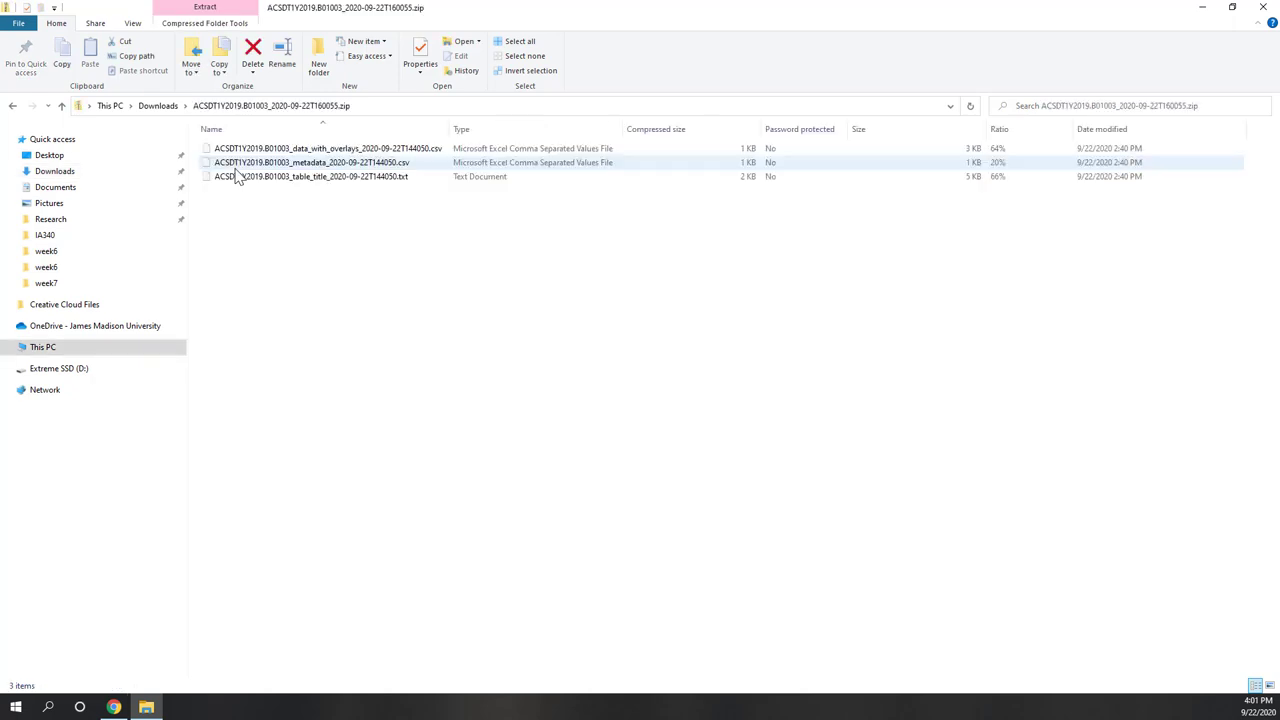
{"action": "left_click_drag", "start_coordinate": [452, 129], "coordinate": [538, 129]}
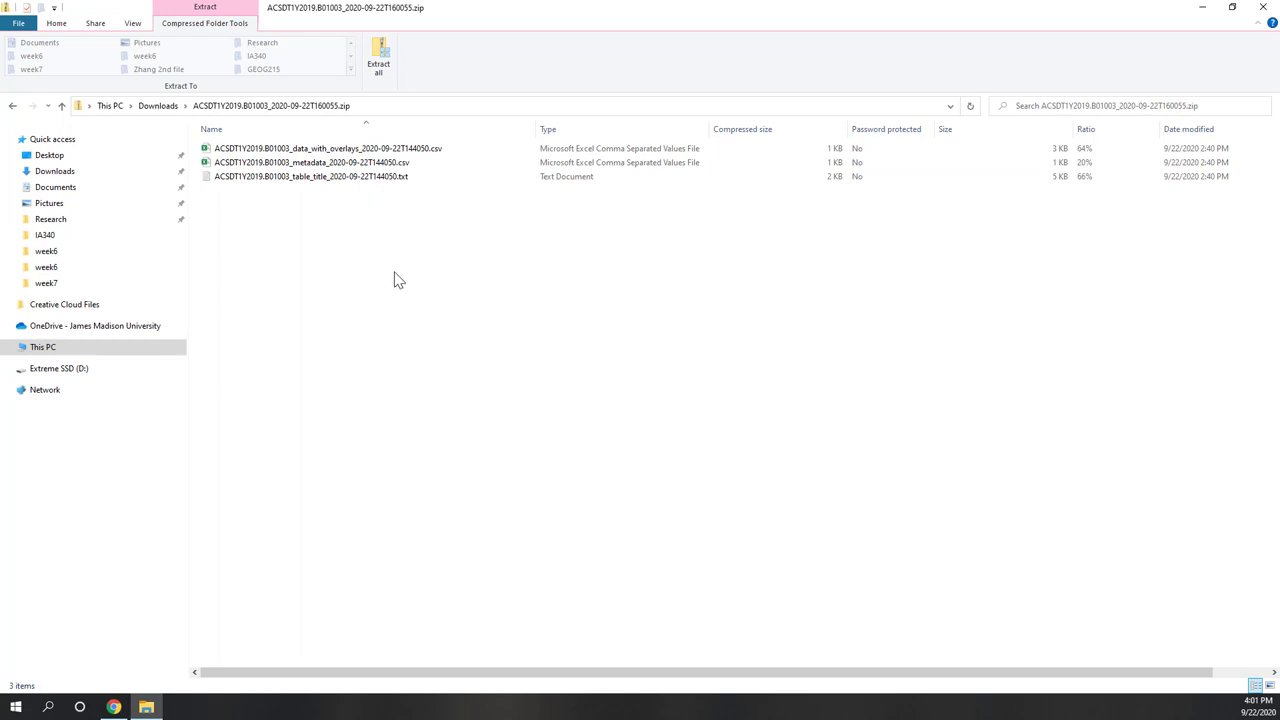
- Read through the table_title text file from the archive and close it
{"action": "double_click", "coordinate": [378, 180]}
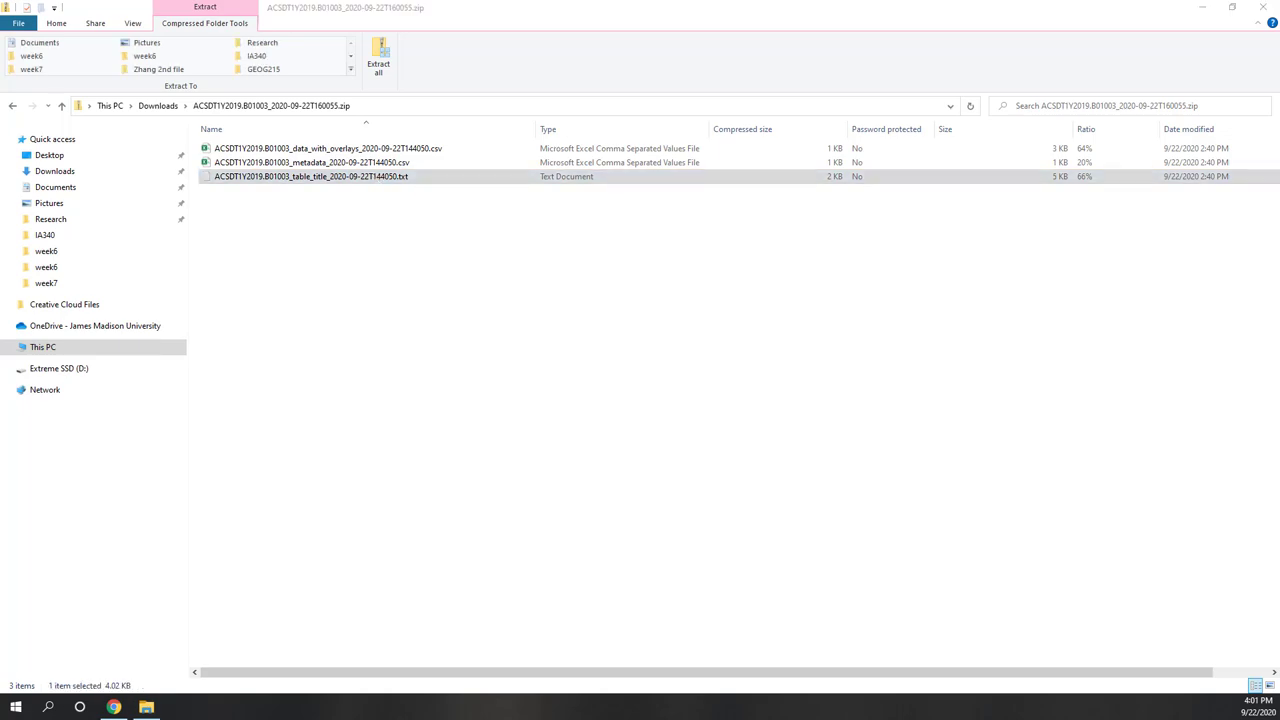
{"action": "left_click_drag", "start_coordinate": [690, 111], "coordinate": [597, 133]}
{"action": "scroll", "coordinate": [603, 333], "scroll_direction": "down", "scroll_amount": 11}
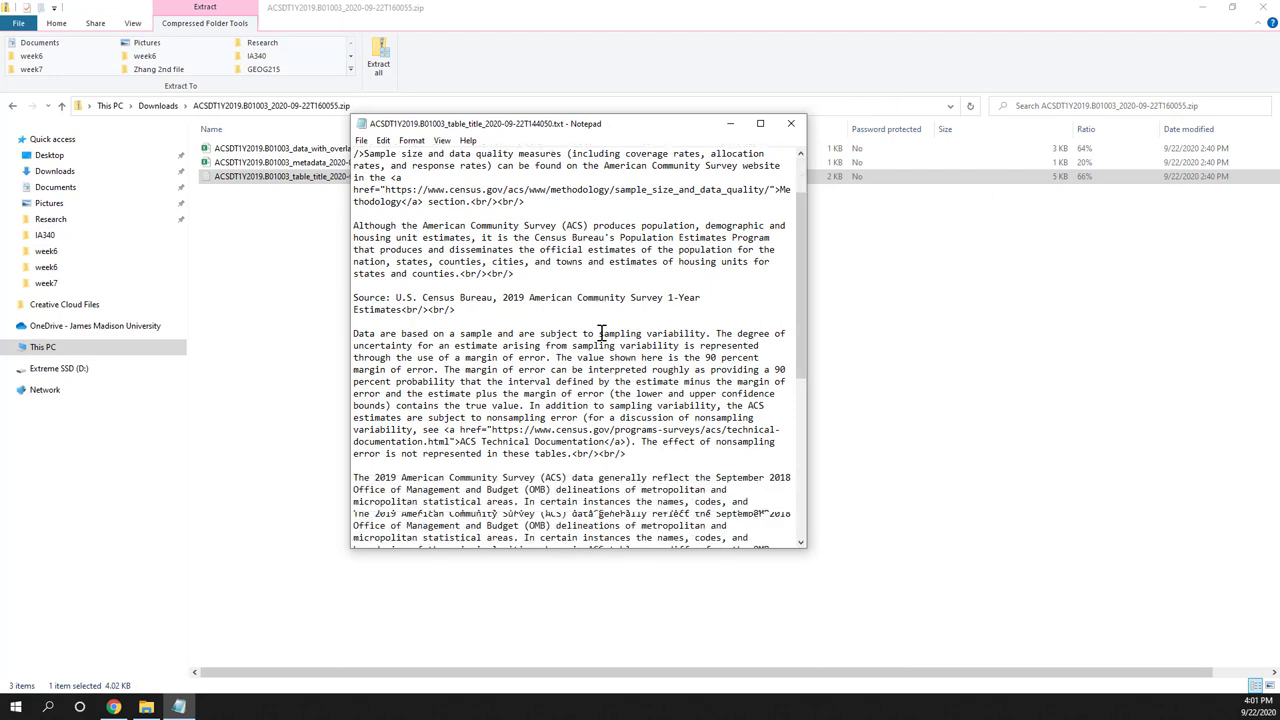
{"action": "scroll", "coordinate": [603, 333], "scroll_direction": "down", "scroll_amount": 1}
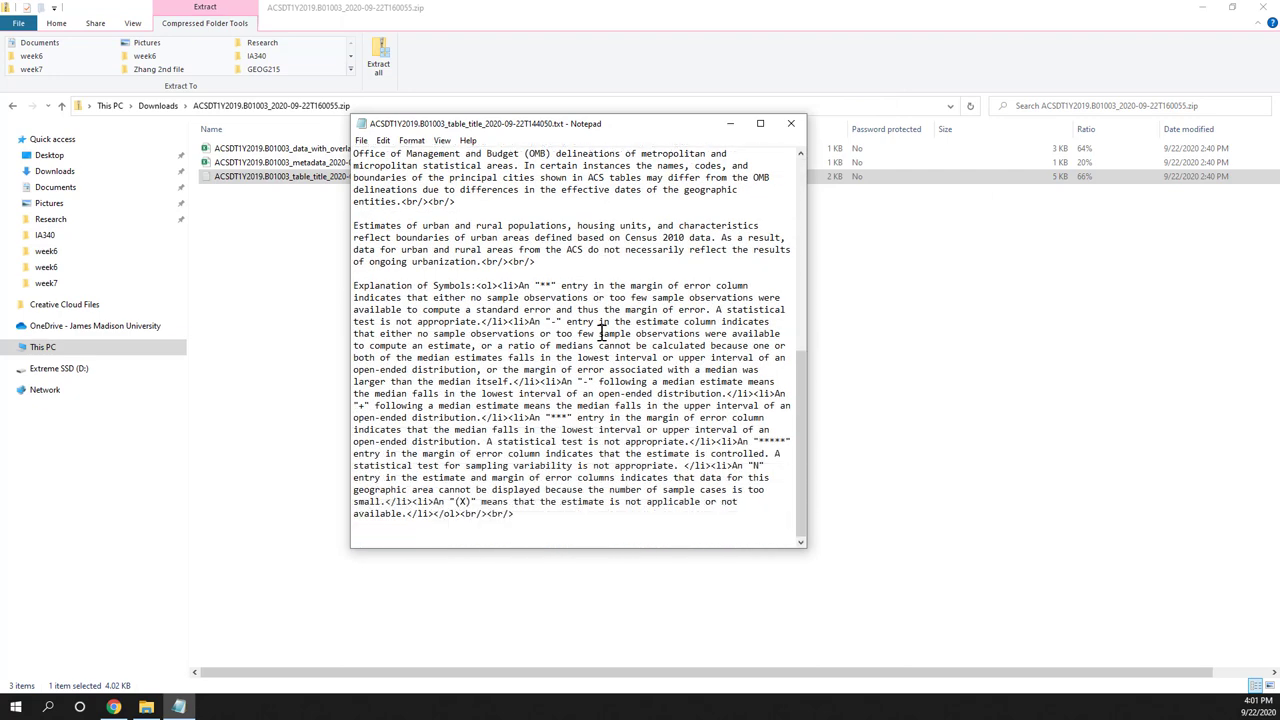
{"action": "scroll", "coordinate": [600, 335], "scroll_direction": "up", "scroll_amount": 10}
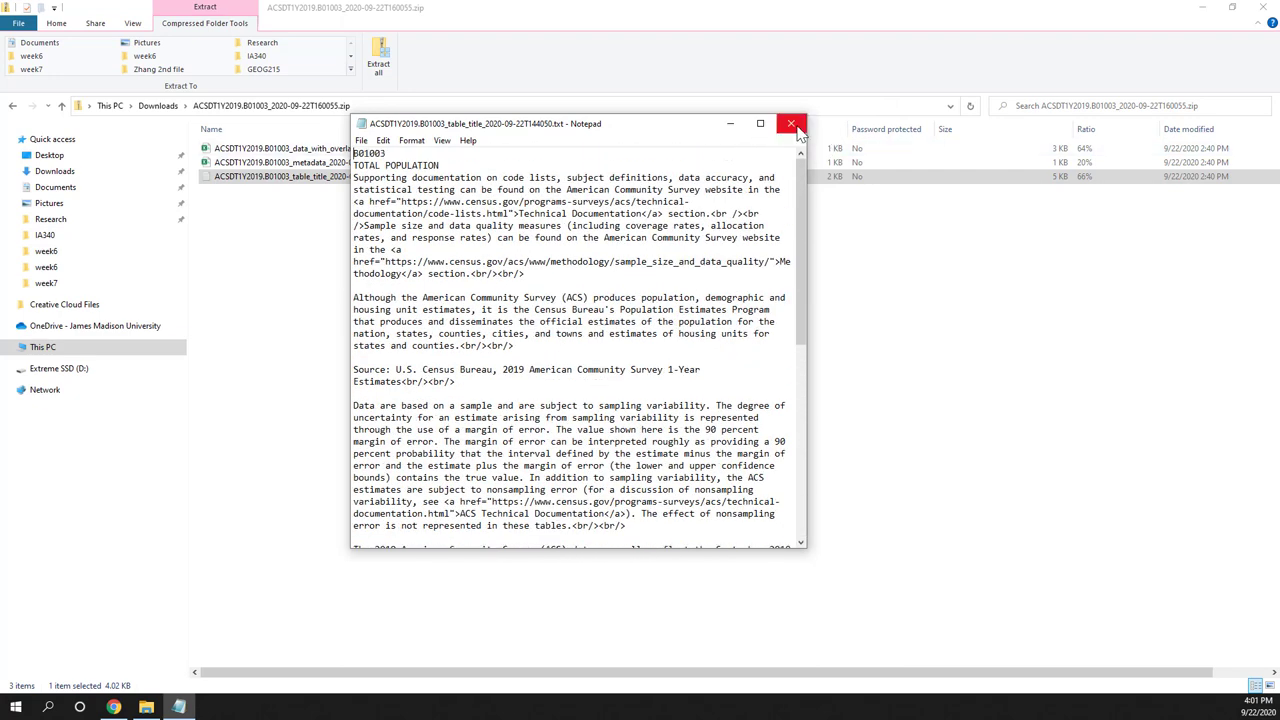
{"action": "left_click", "coordinate": [790, 123]}
- Open the archive's metadata CSV file in Excel and maximize its window
{"action": "left_click", "coordinate": [370, 163]}
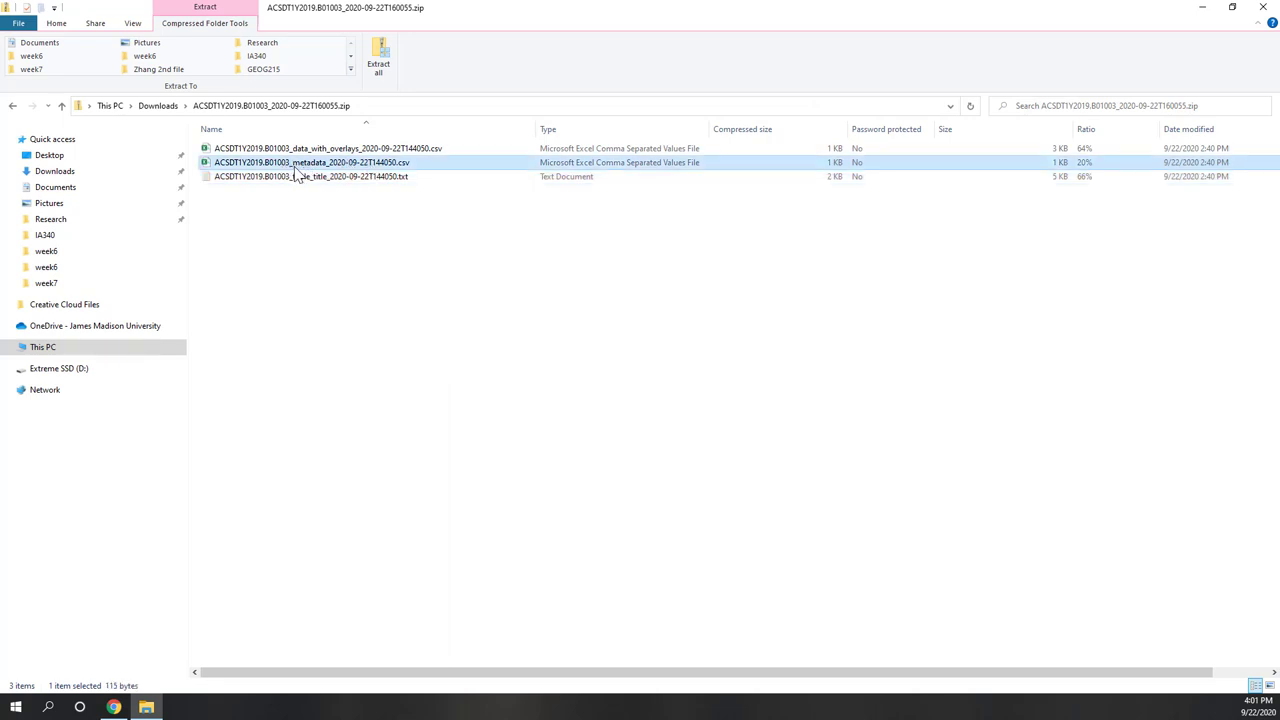
{"action": "double_click", "coordinate": [368, 167]}
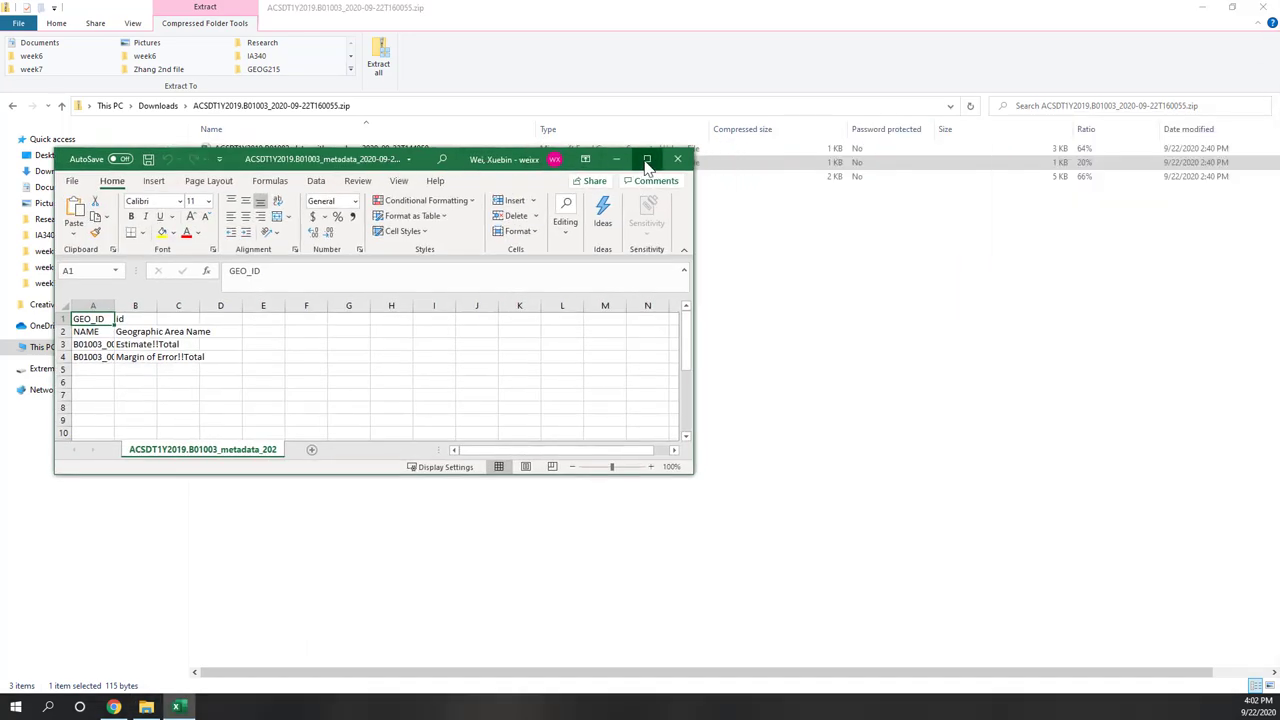
{"action": "left_click", "coordinate": [647, 160]}
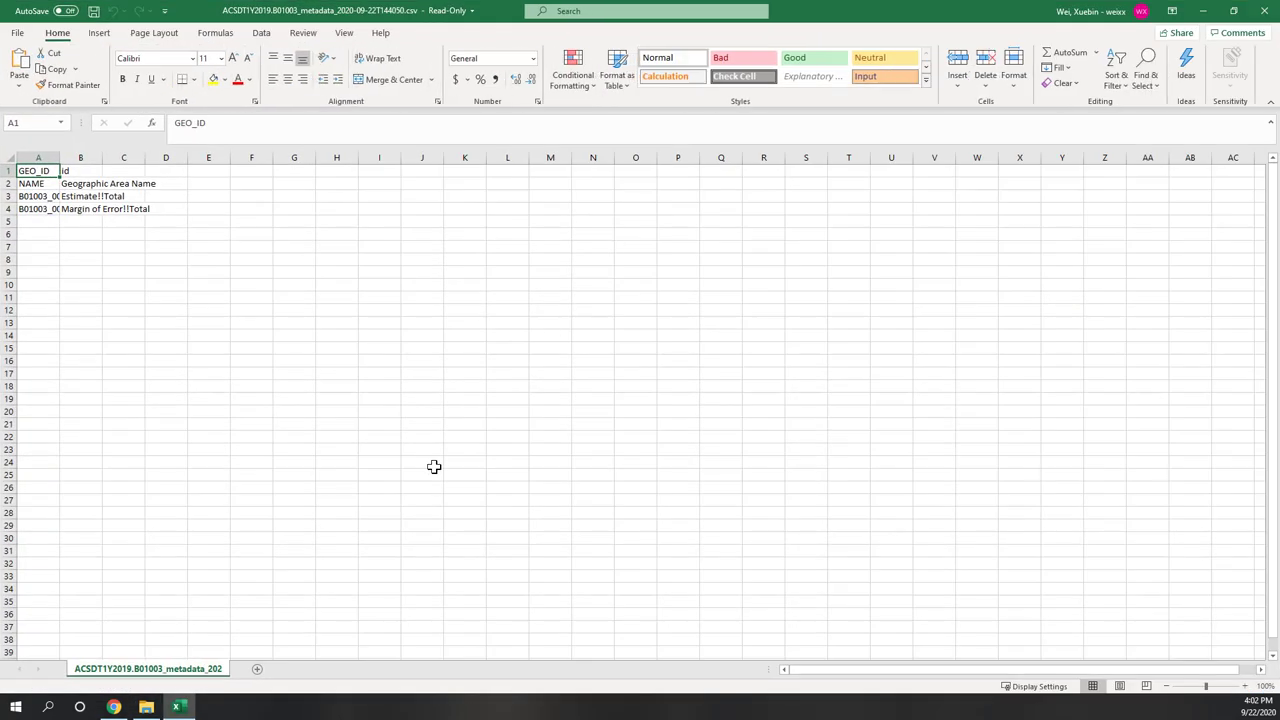
- Fit columns A and B to their contents and check the description of field B01003_001E
{"action": "double_click", "coordinate": [60, 153]}
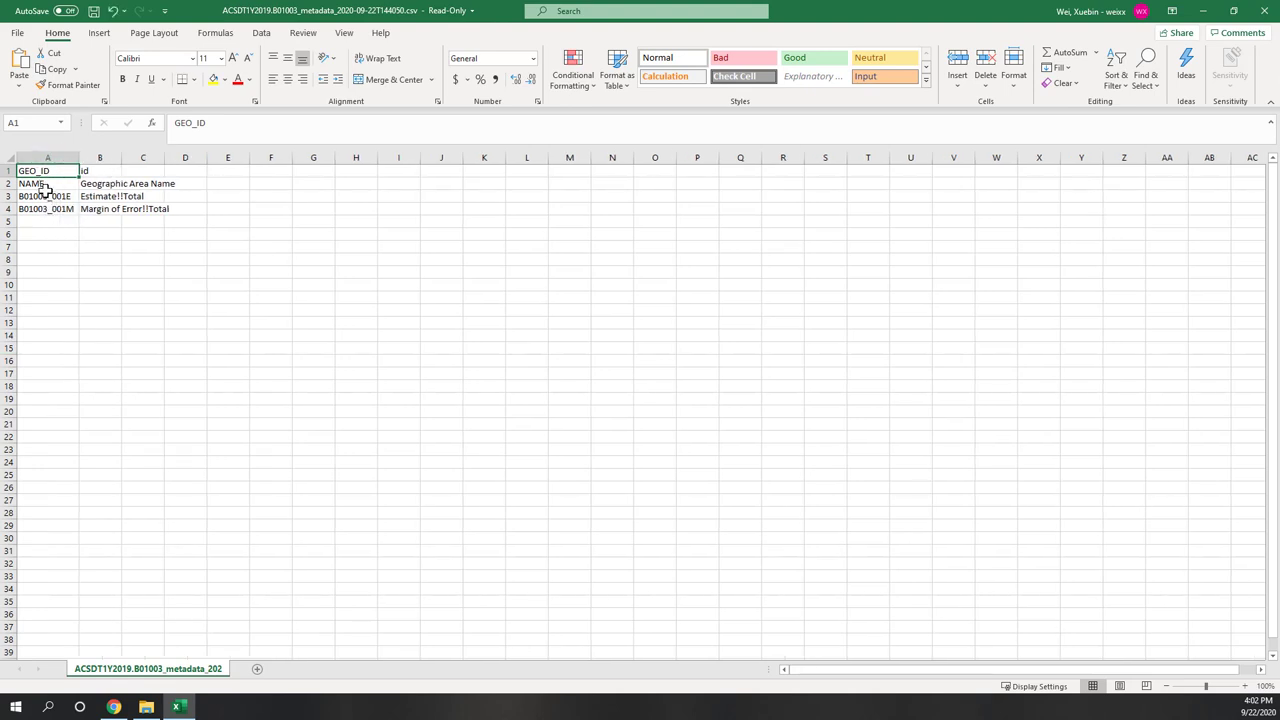
{"action": "left_click", "coordinate": [100, 184]}
{"action": "double_click", "coordinate": [122, 157]}
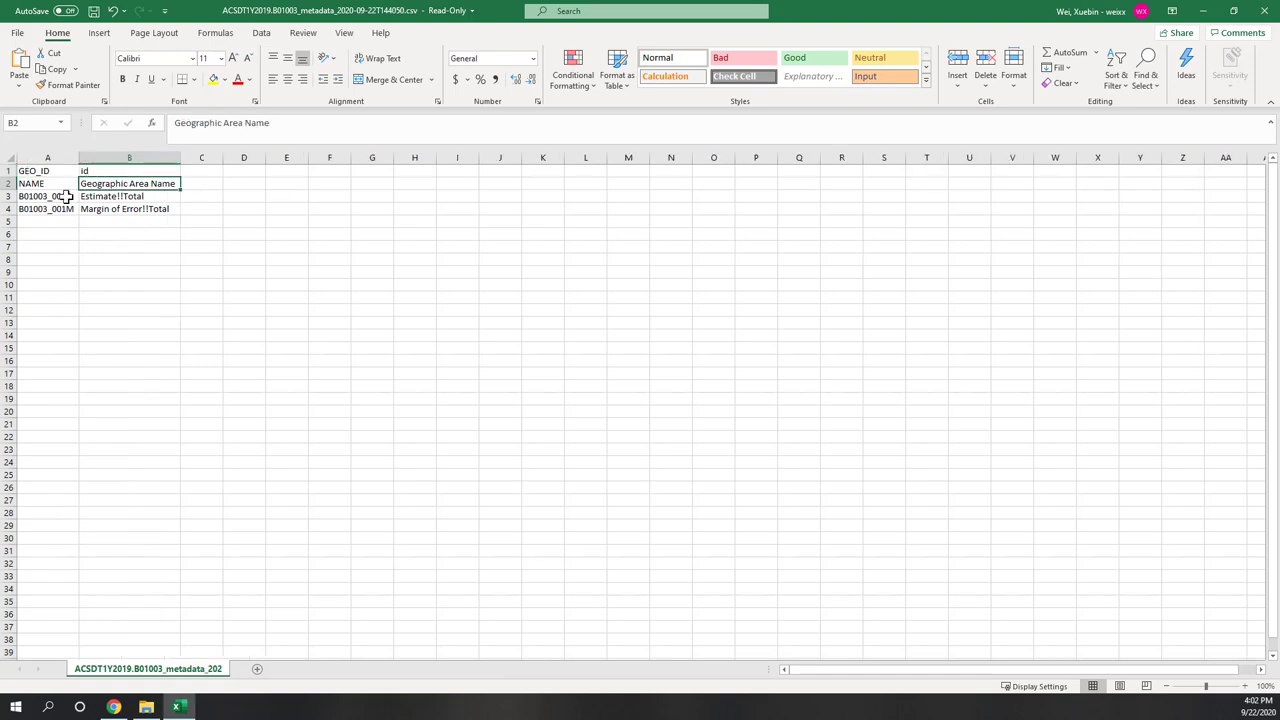
{"action": "left_click", "coordinate": [52, 196]}
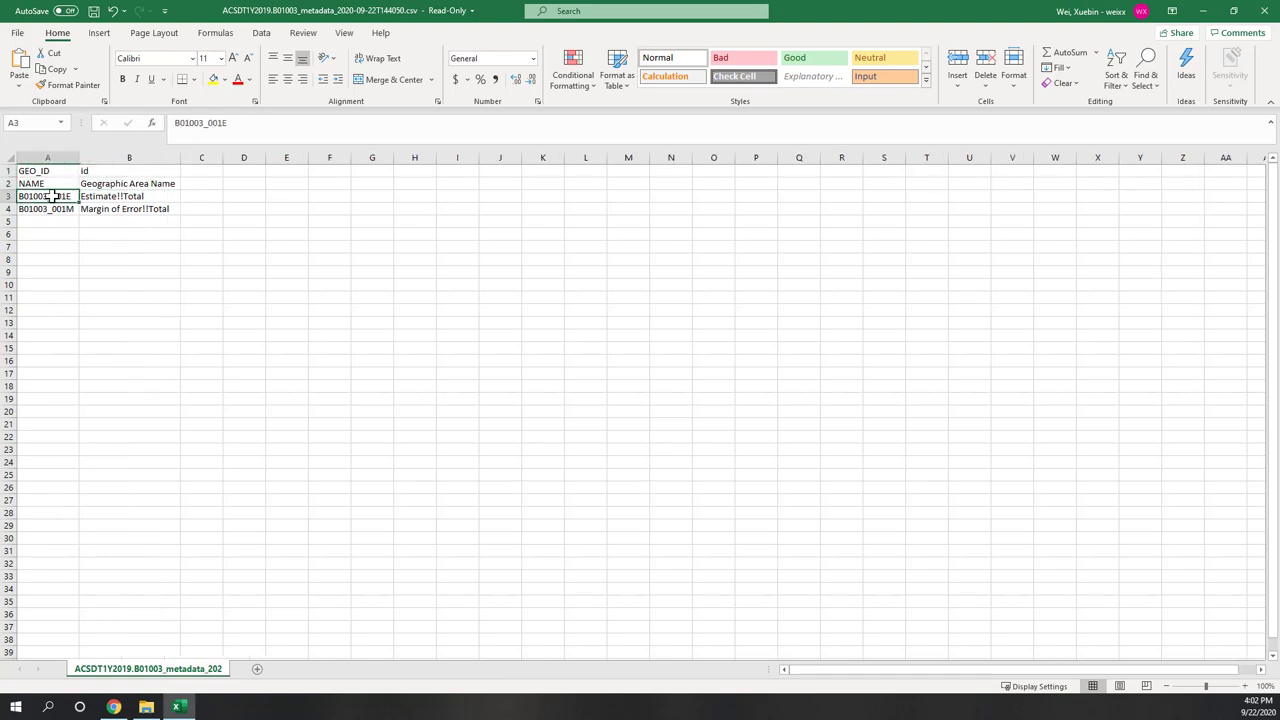
{"action": "left_click", "coordinate": [112, 196]}
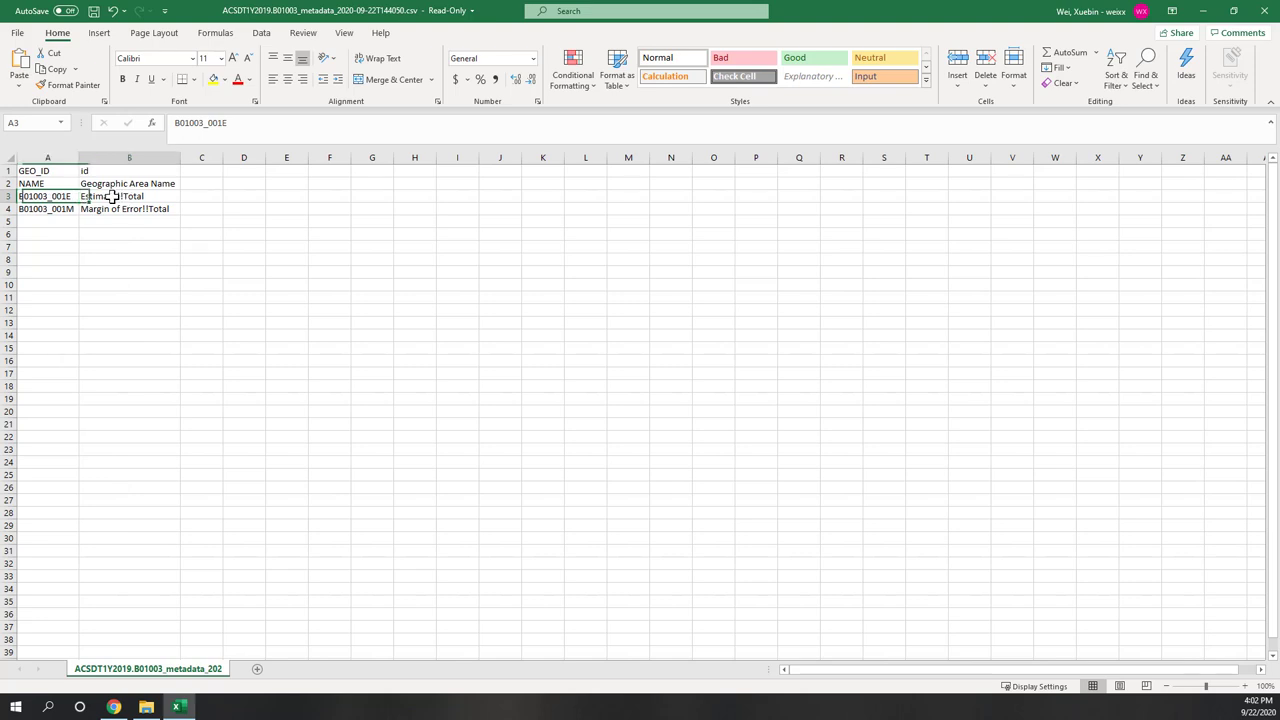
- Check the description of field B01003_001M and close the metadata file without saving changes
{"action": "left_click", "coordinate": [63, 210]}
{"action": "left_click", "coordinate": [95, 210]}
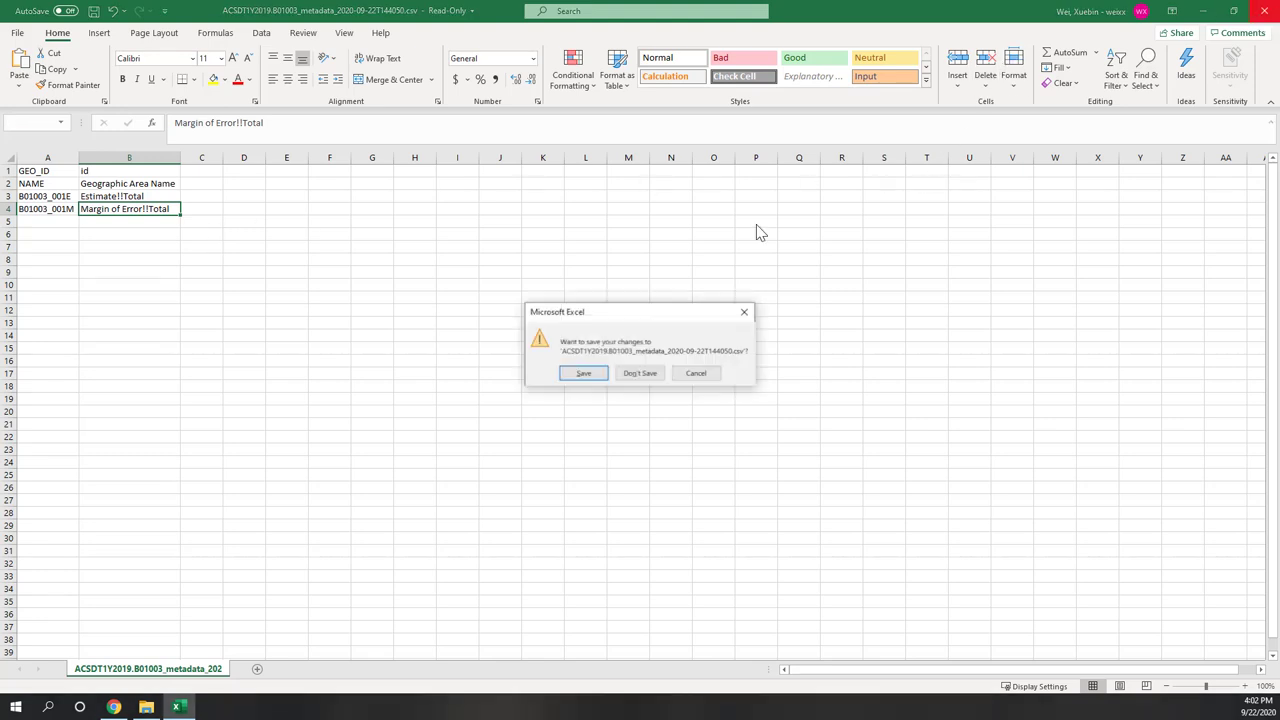
{"action": "left_click", "coordinate": [634, 375]}
- Open the archive's data_with_overlays CSV file in Excel and fit columns A, B and C to their contents
{"action": "double_click", "coordinate": [415, 148]}
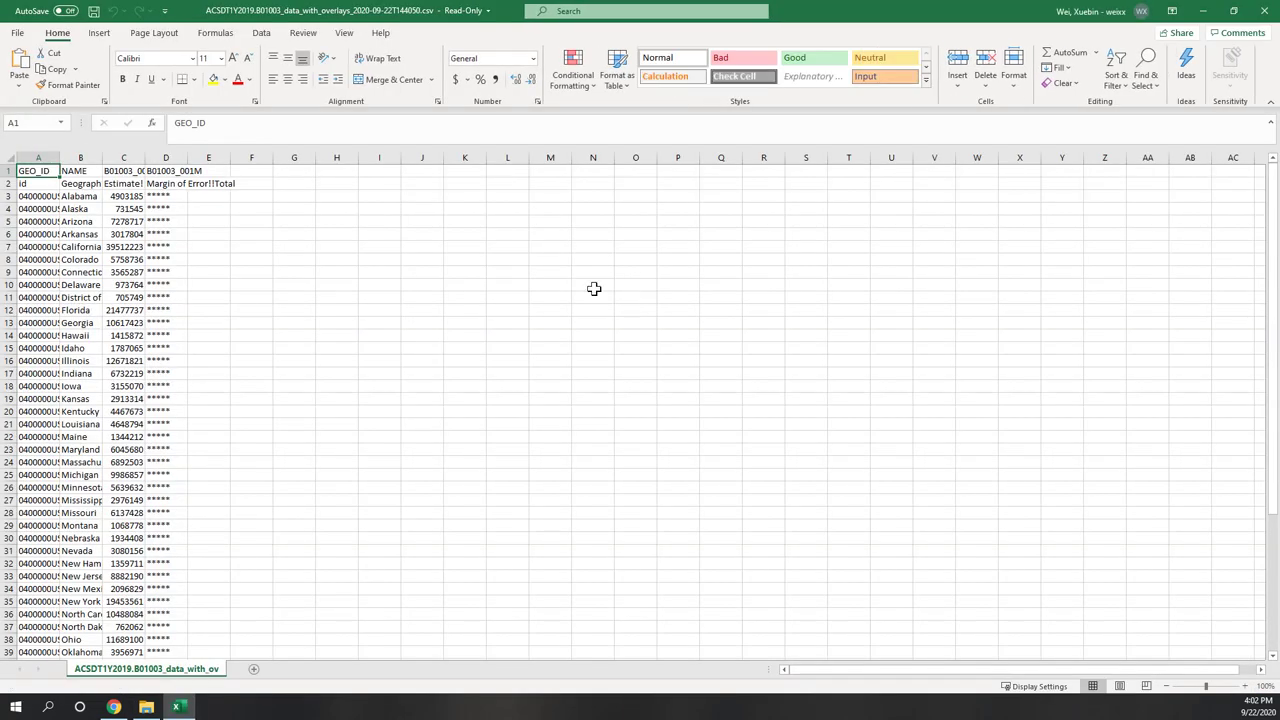
{"action": "double_click", "coordinate": [60, 158]}
{"action": "double_click", "coordinate": [119, 158]}
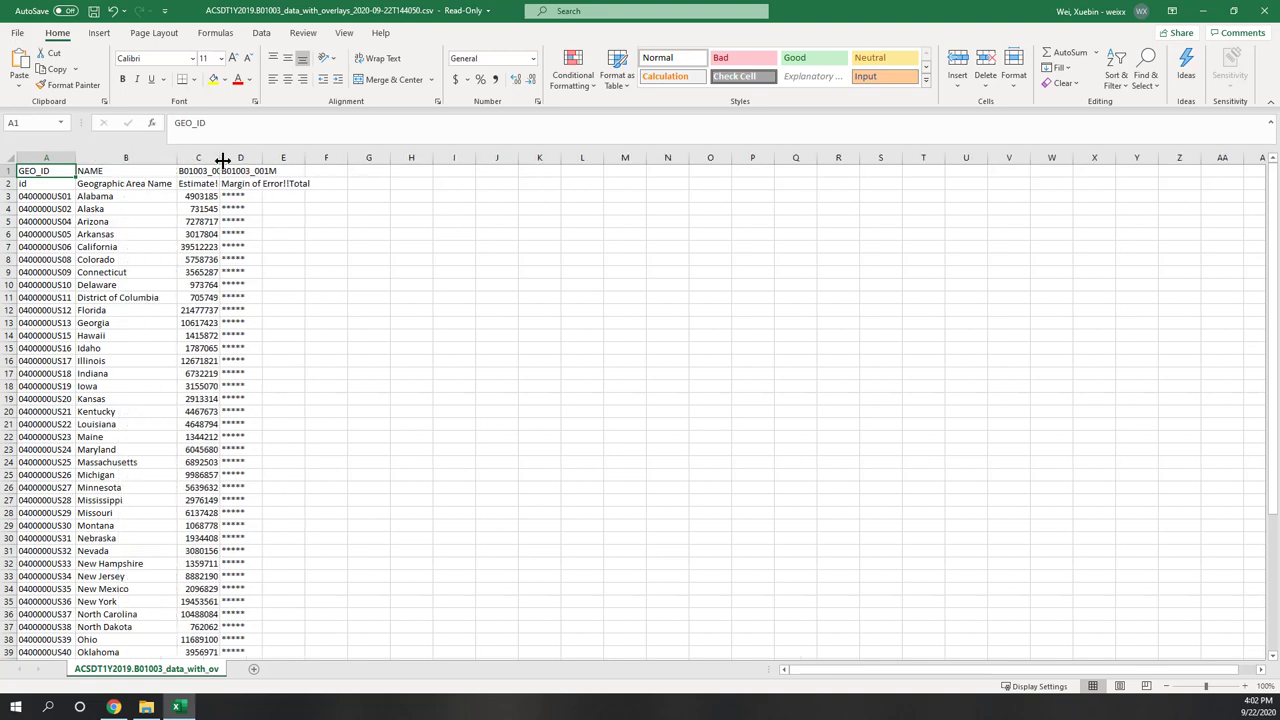
{"action": "double_click", "coordinate": [221, 158]}
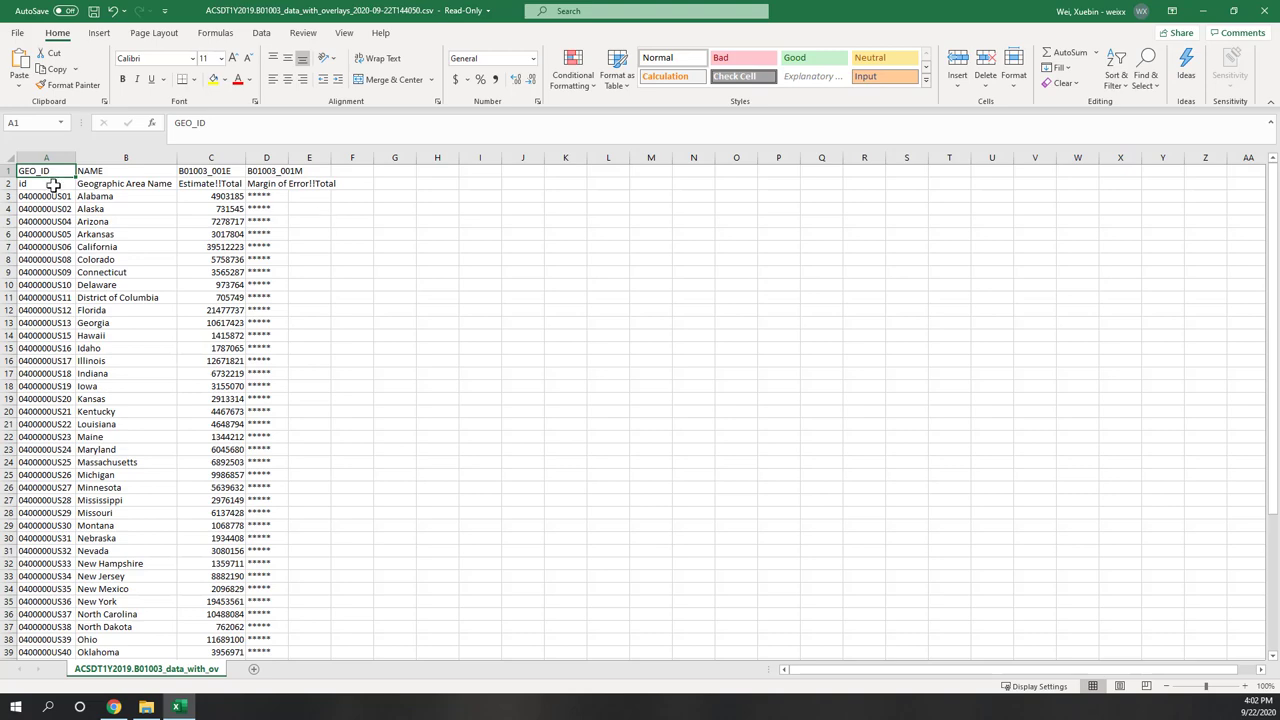
- Delete row 2, the second header row with the field descriptions, from the population data
{"action": "left_click", "coordinate": [6, 183]}
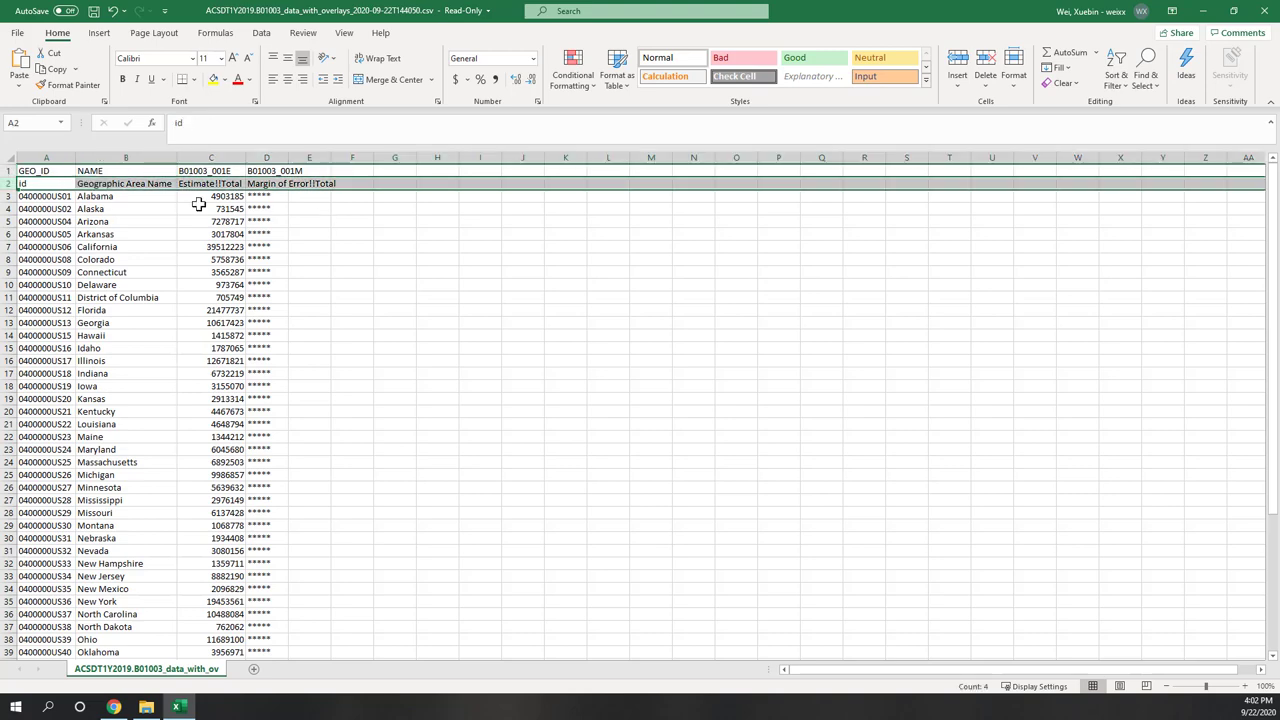
{"action": "right_click", "coordinate": [6, 183]}
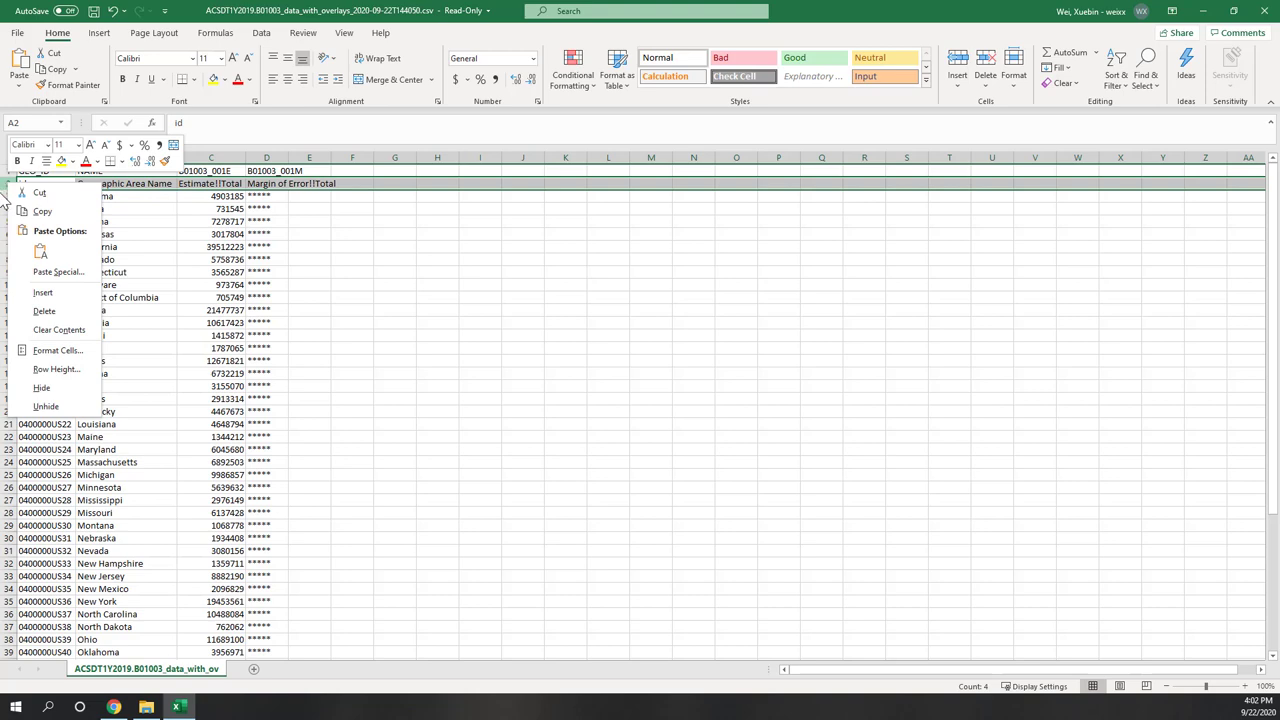
{"action": "left_click", "coordinate": [36, 316]}
{"action": "left_click", "coordinate": [358, 372]}
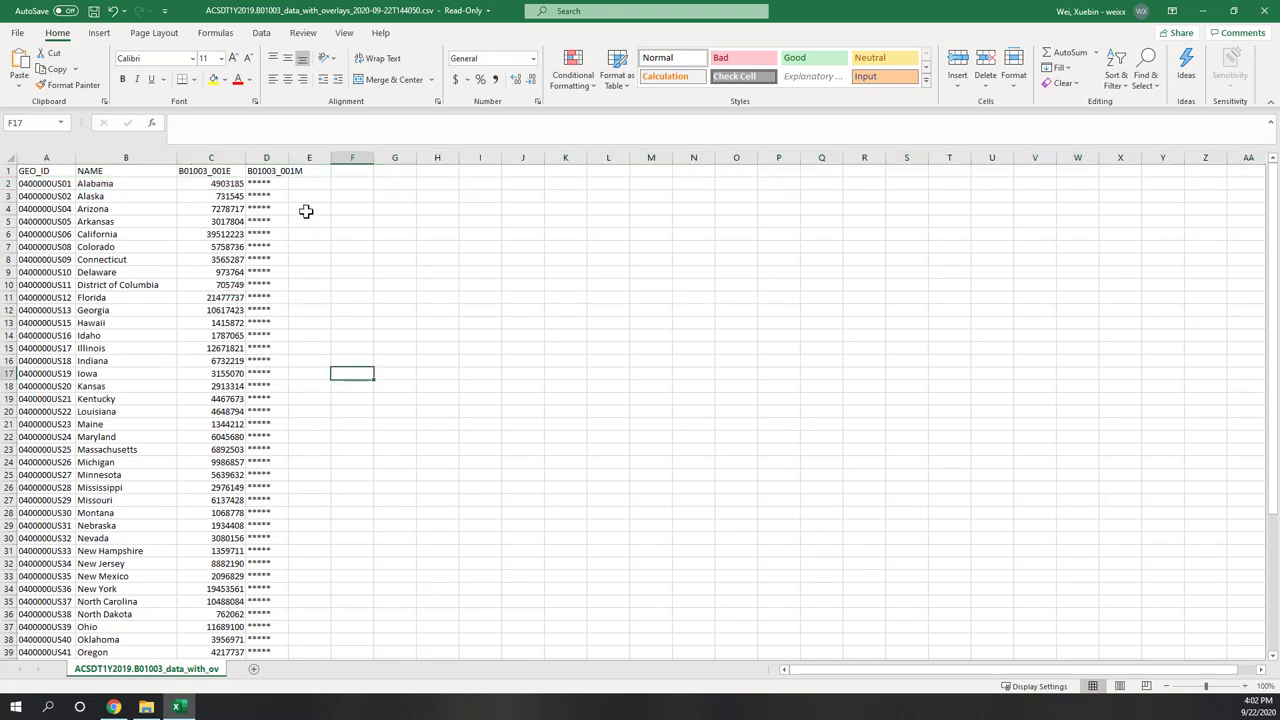
- Delete the margin of error column B01003_001M from the sheet
{"action": "left_click", "coordinate": [272, 157]}
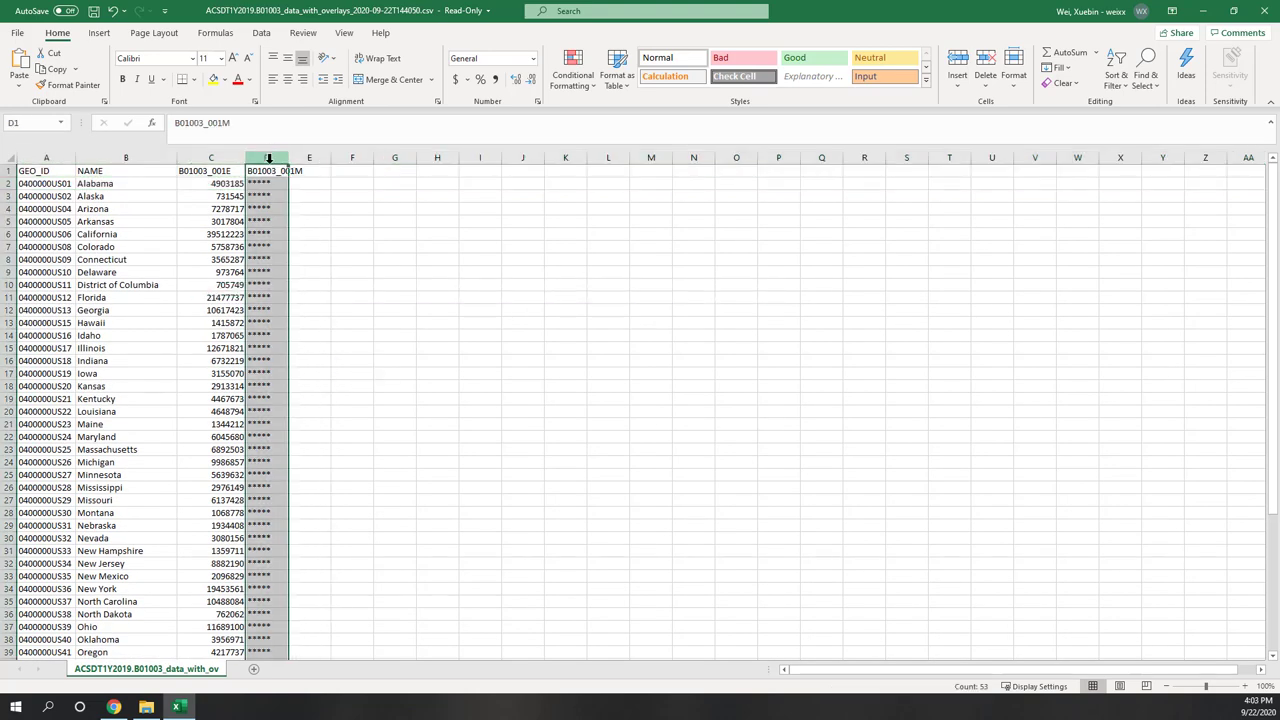
{"action": "right_click", "coordinate": [268, 155]}
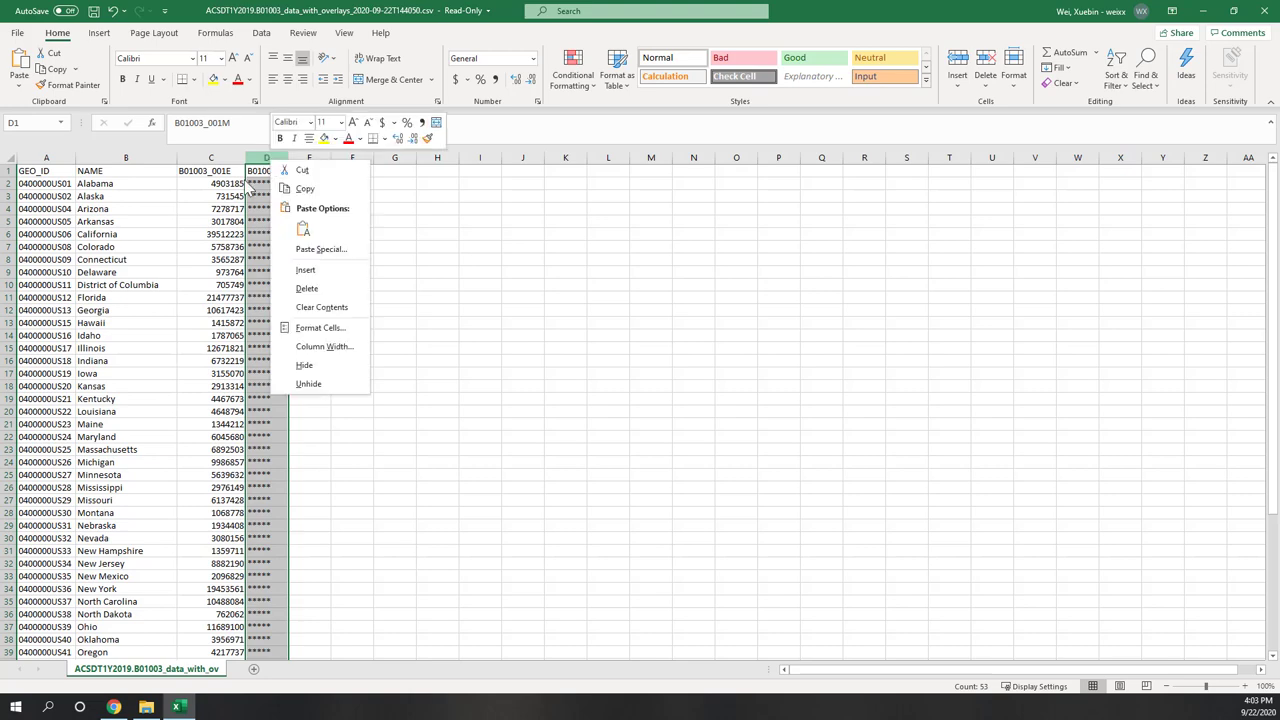
{"action": "left_click", "coordinate": [283, 287]}
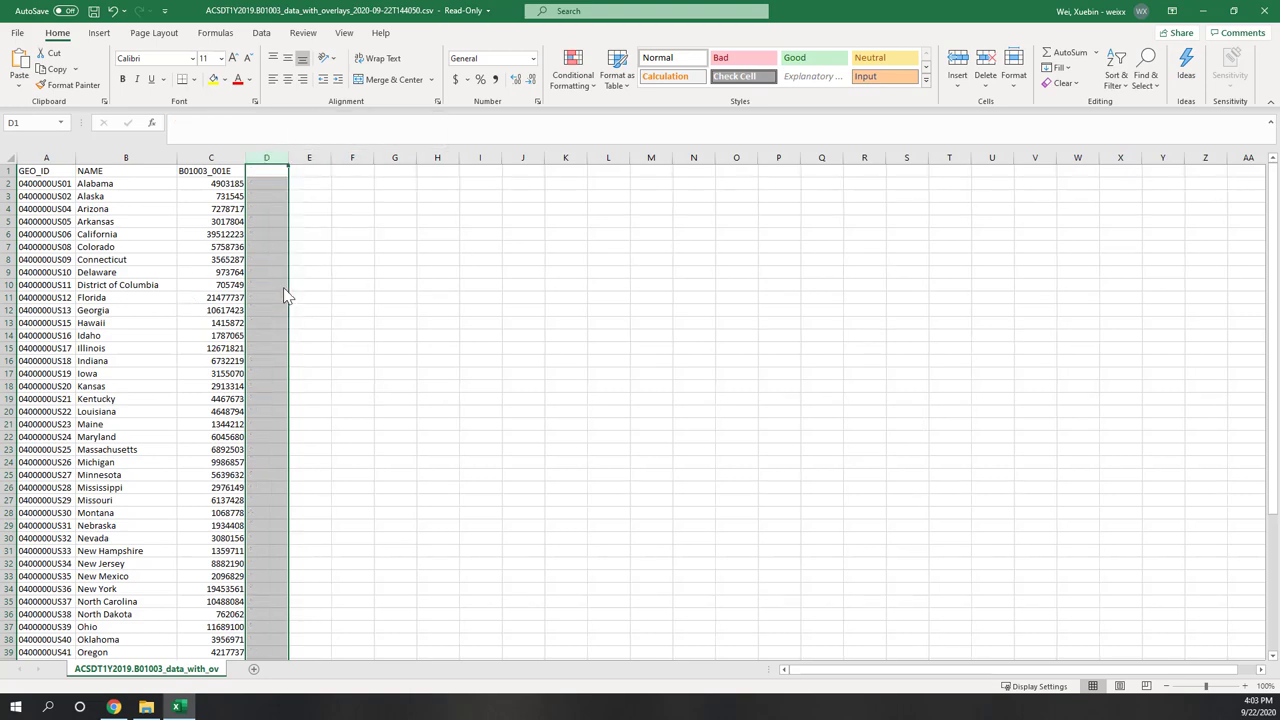
- Rename the B01003_001E column header in cell C1 as pop
{"action": "left_click", "coordinate": [212, 171]}
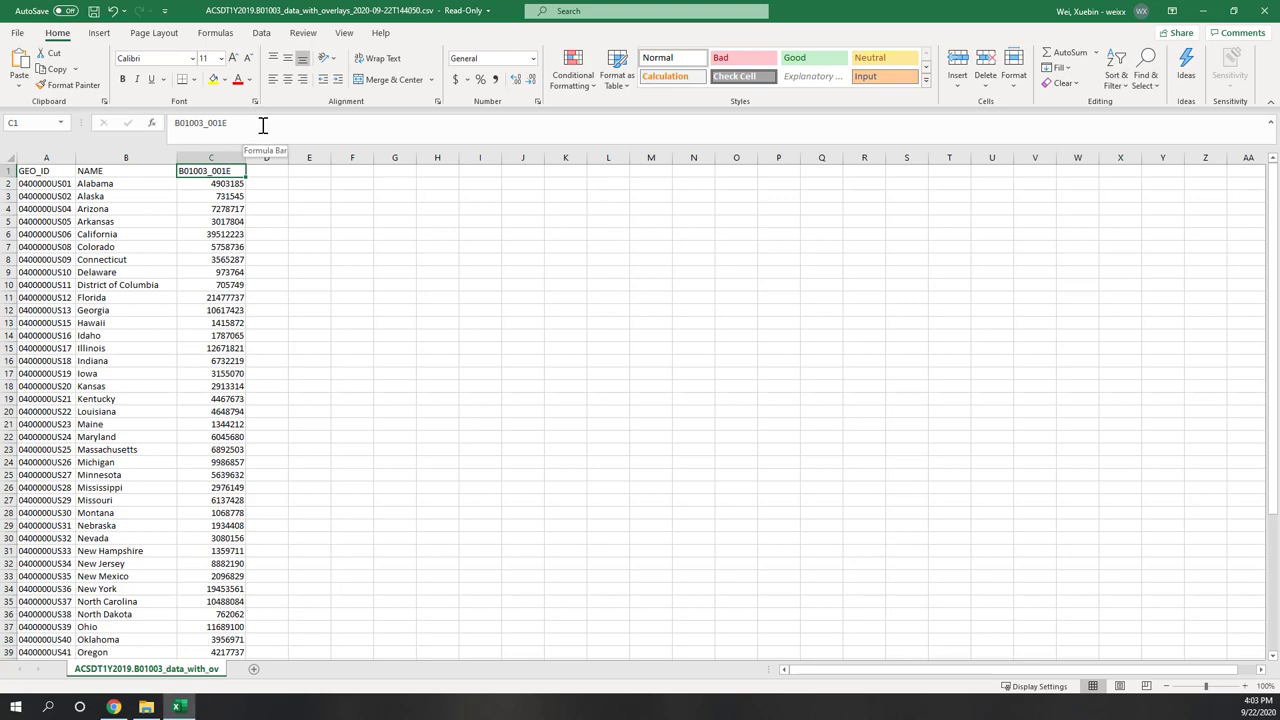
{"action": "left_click_drag", "start_coordinate": [255, 122], "coordinate": [130, 122]}
{"action": "type", "text": "pop"}
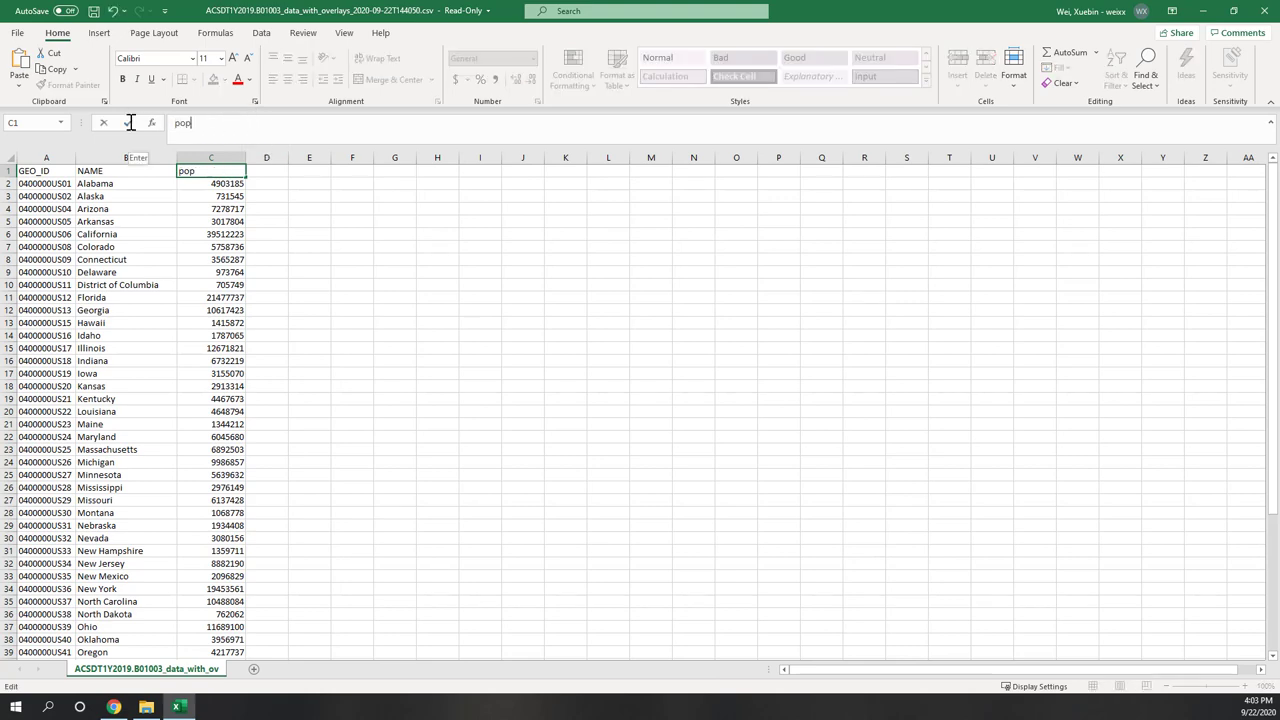
{"action": "left_click", "coordinate": [210, 284]}
{"action": "left_click_drag", "start_coordinate": [246, 277], "coordinate": [214, 168]}
{"action": "key", "text": "Escape"}
{"action": "left_click", "coordinate": [214, 168]}
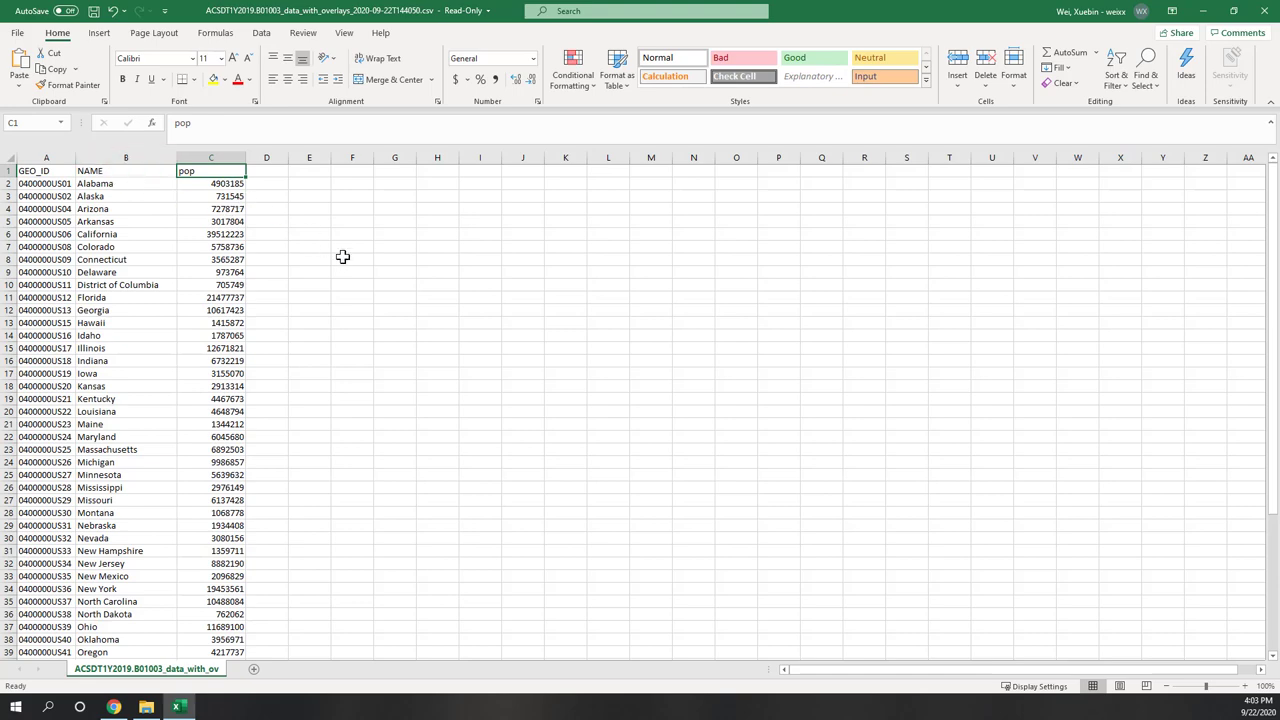
- Start saving a copy to the OneDrive folder geog215_fall2020, creating a new subfolder lab5 there as the destination
{"action": "left_click", "coordinate": [18, 33]}
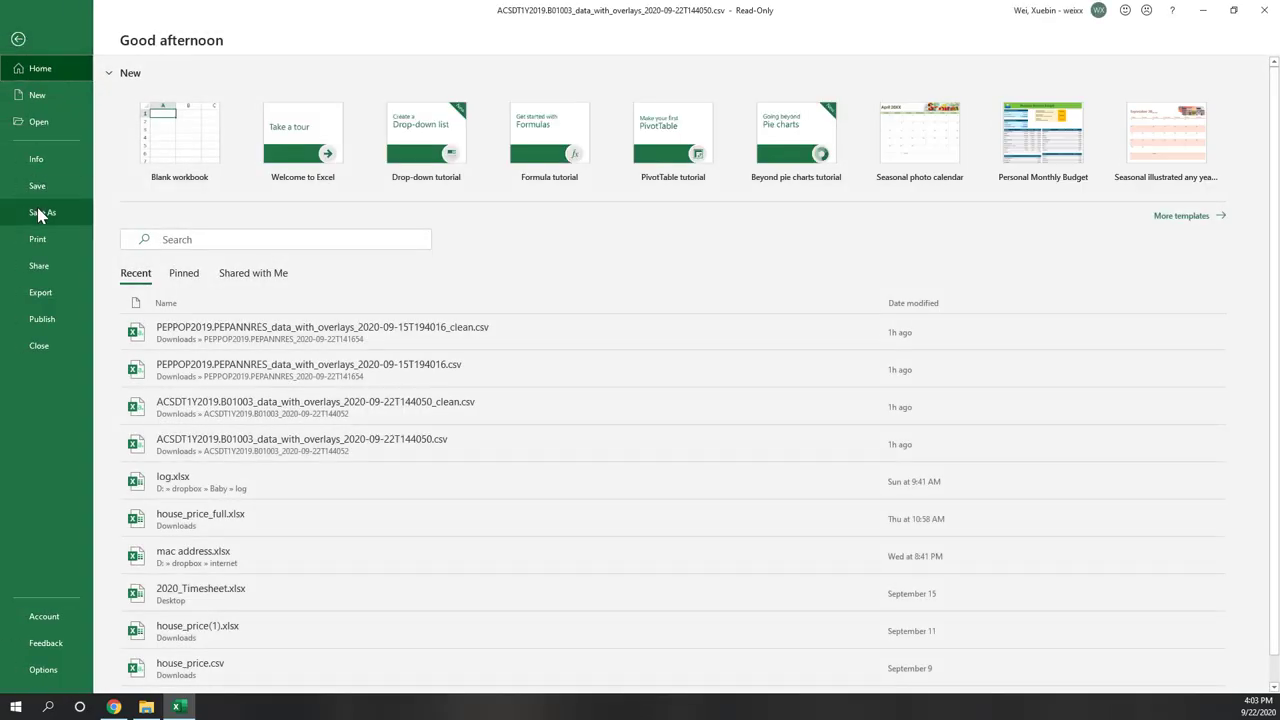
{"action": "left_click", "coordinate": [40, 212]}
{"action": "left_click", "coordinate": [228, 152]}
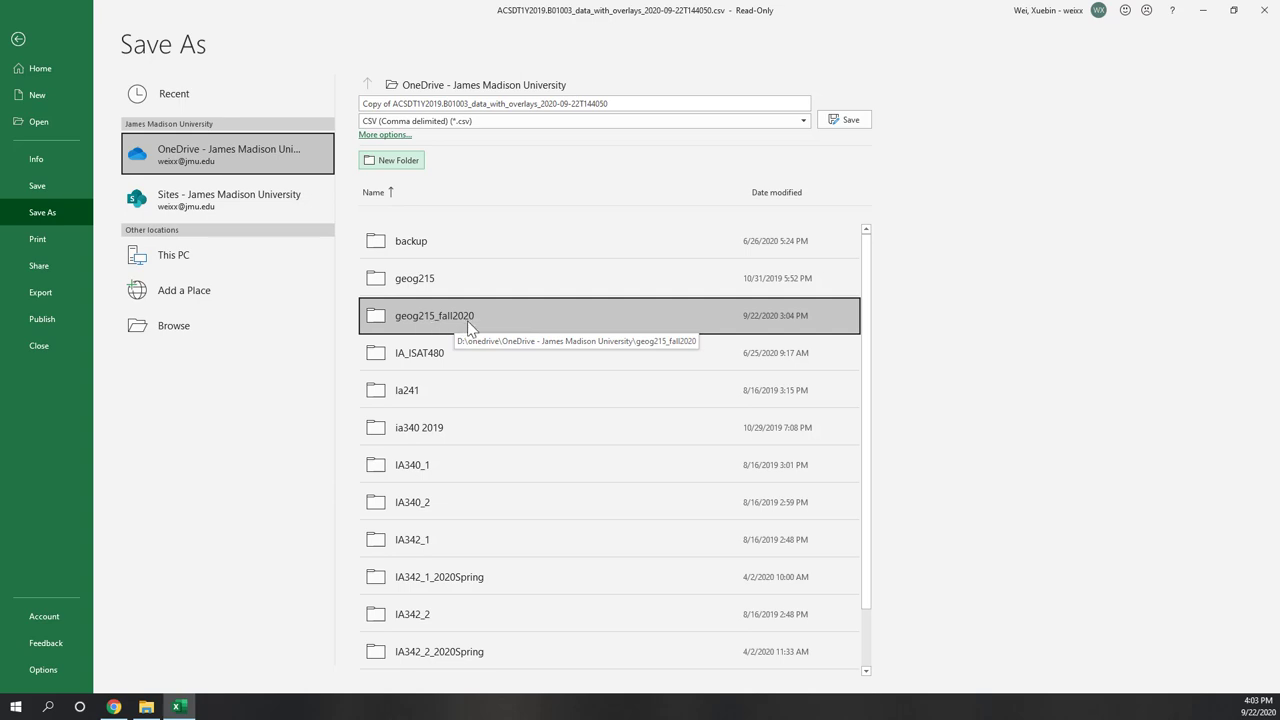
{"action": "left_click", "coordinate": [456, 321]}
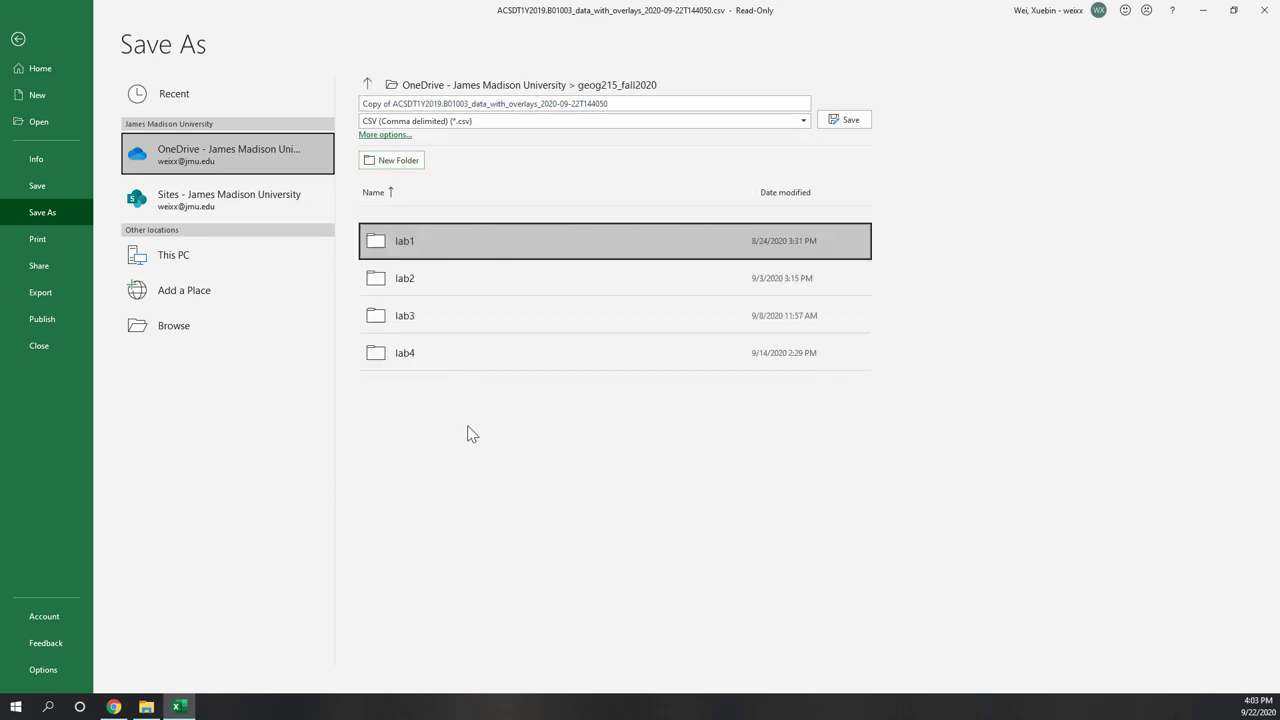
{"action": "left_click", "coordinate": [392, 161]}
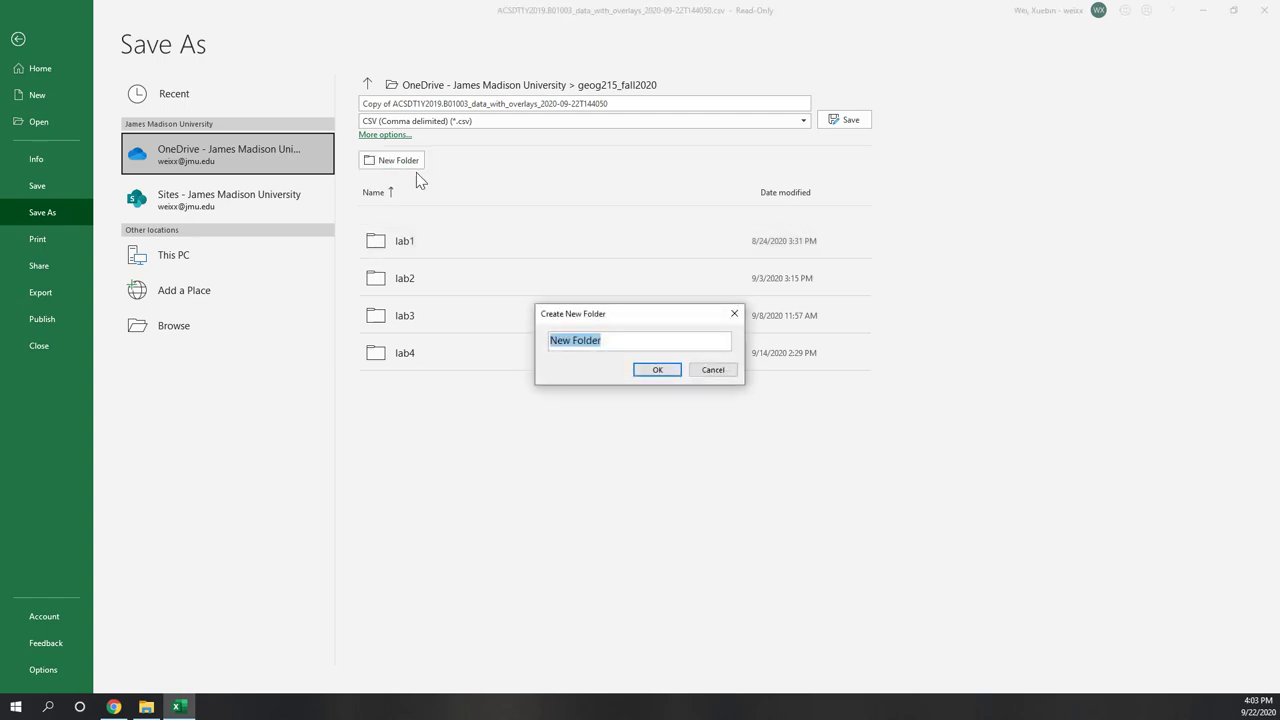
{"action": "type", "text": "lab5"}
{"action": "left_click", "coordinate": [662, 371]}
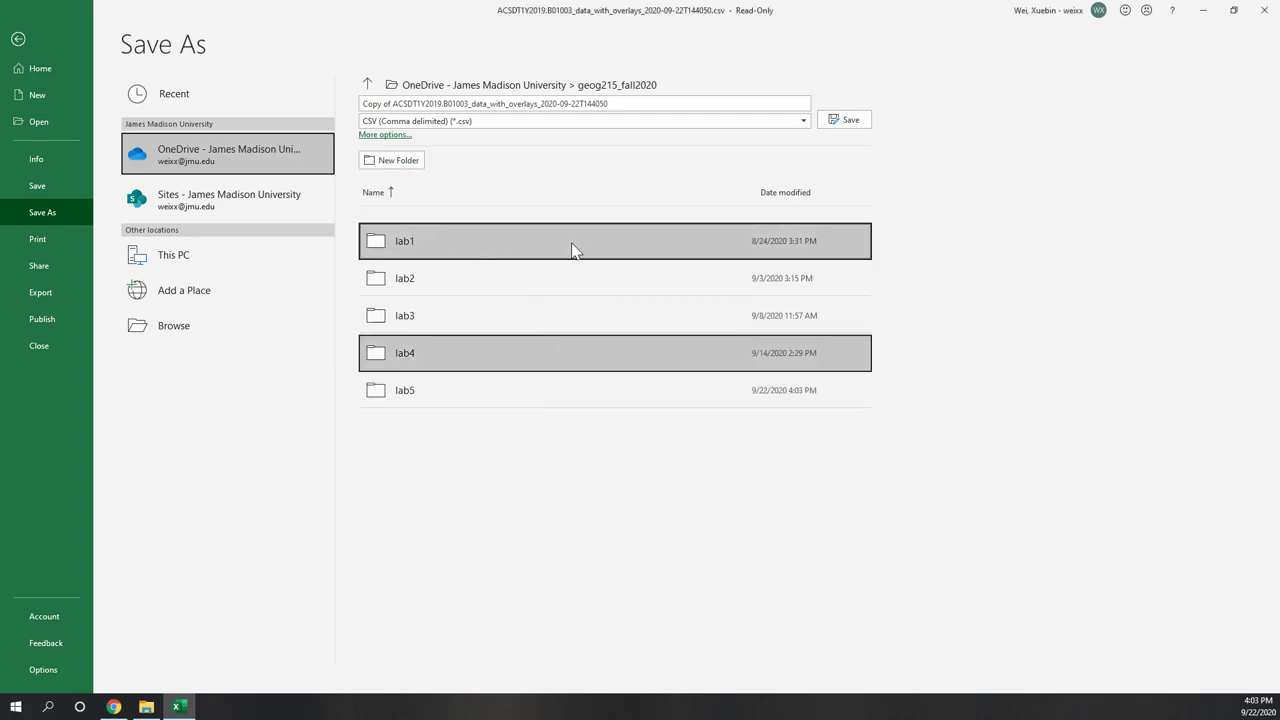
{"action": "left_click", "coordinate": [457, 392]}
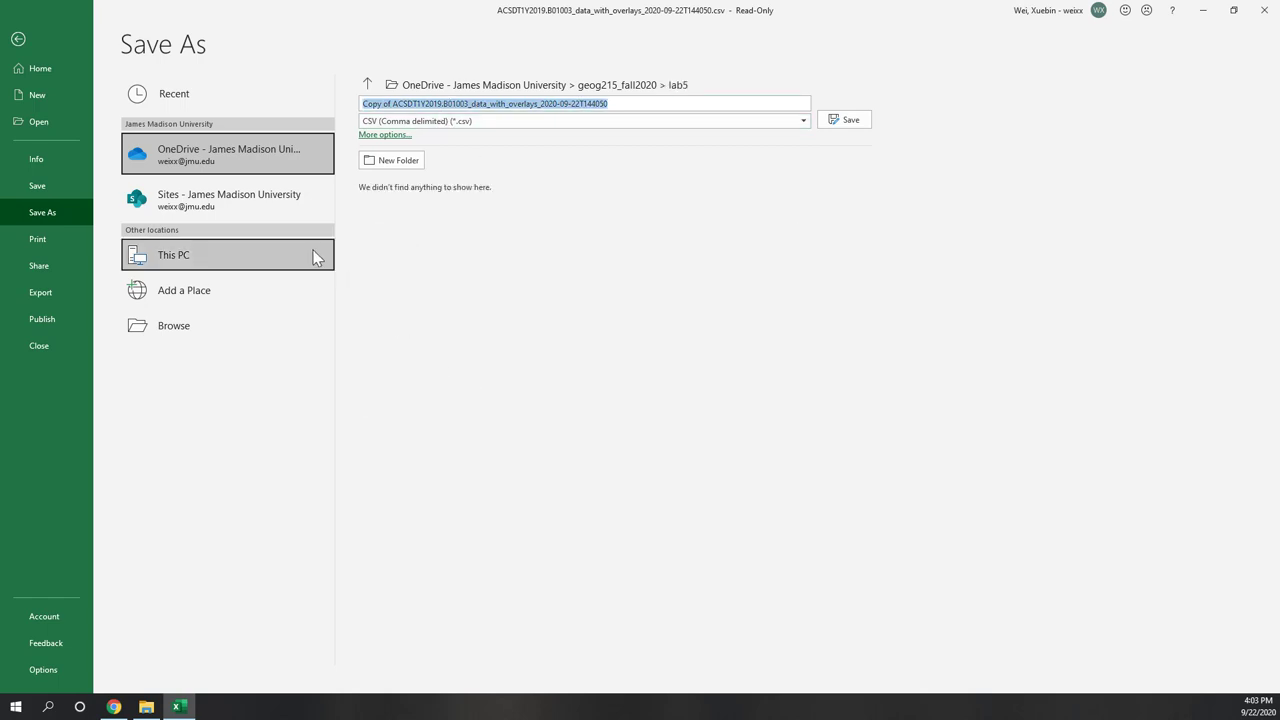
- Save the file as pop_clean in comma-delimited CSV format in the lab5 folder and close Excel
{"action": "left_click", "coordinate": [646, 103]}
{"action": "left_click_drag", "start_coordinate": [635, 103], "coordinate": [257, 97]}
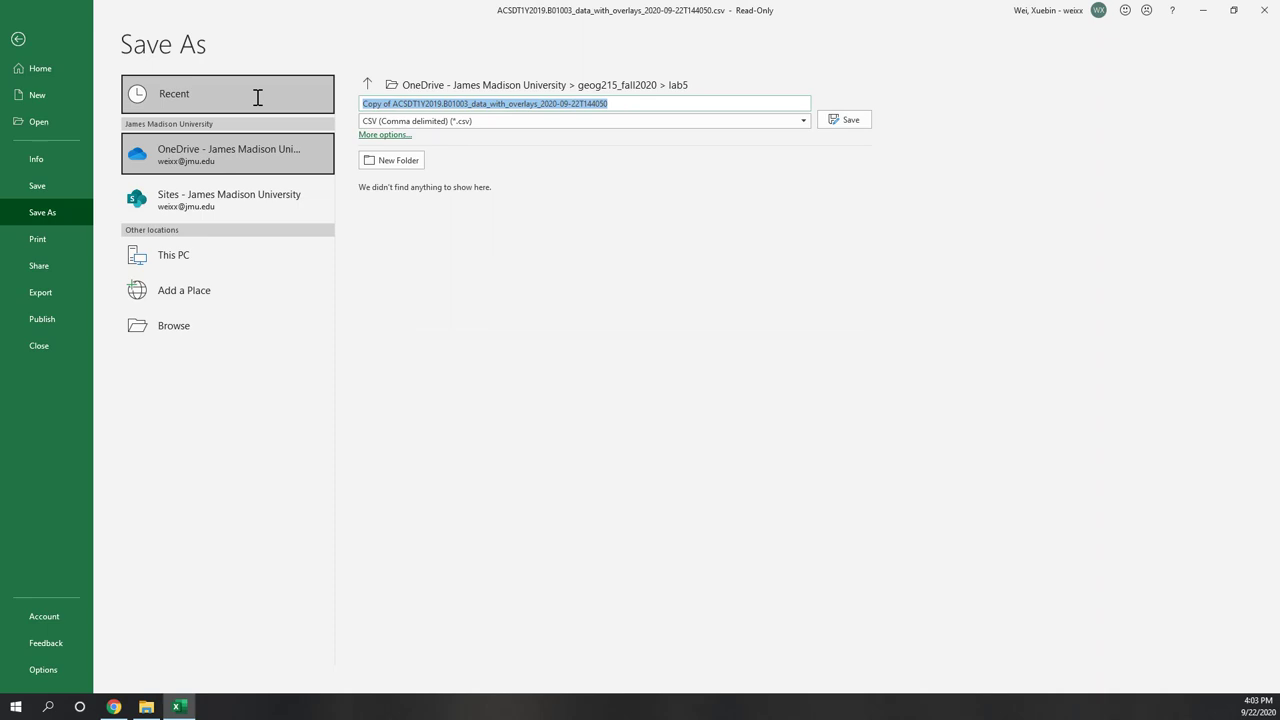
{"action": "type", "text": "pop_clean"}
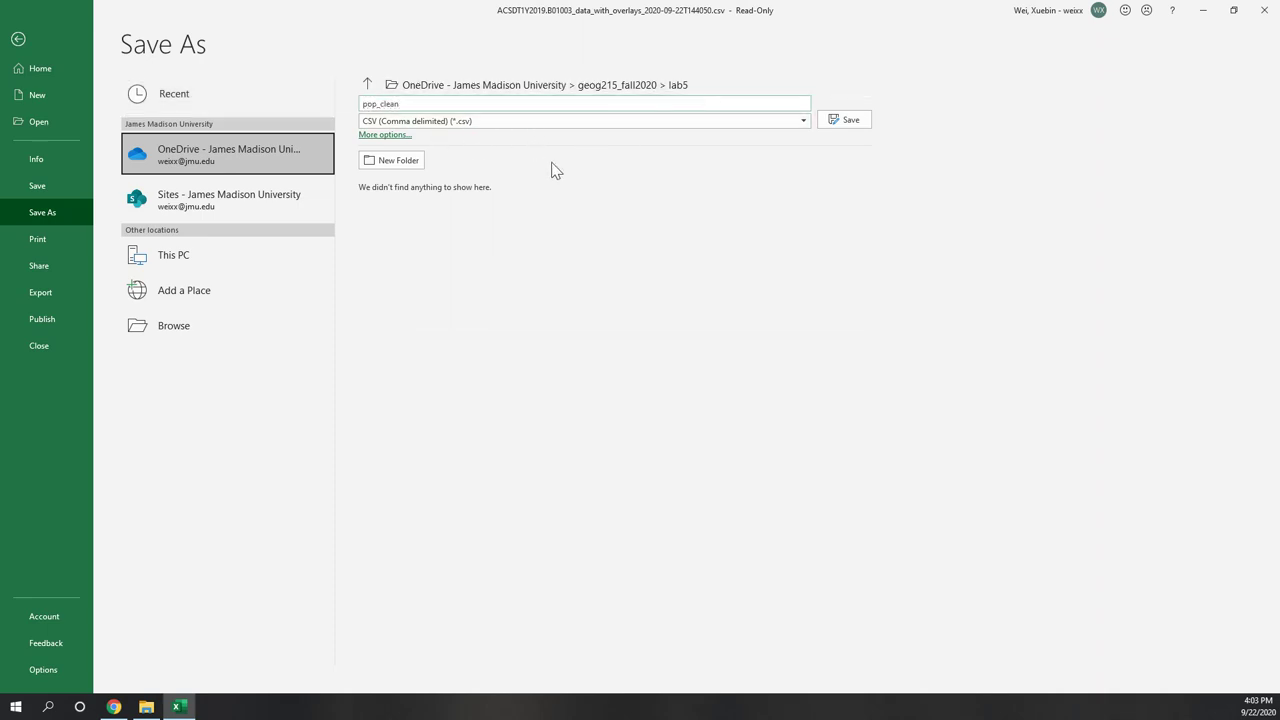
{"action": "left_click", "coordinate": [860, 124]}
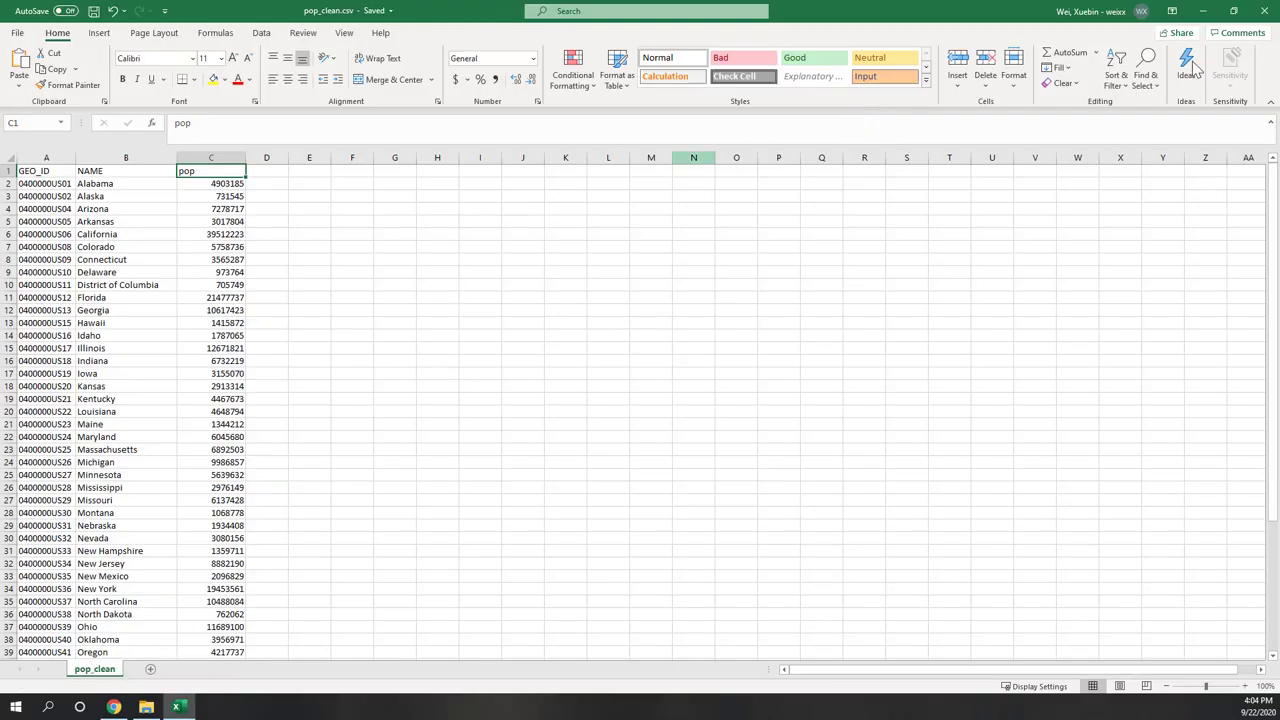
{"action": "left_click", "coordinate": [1265, 15]}
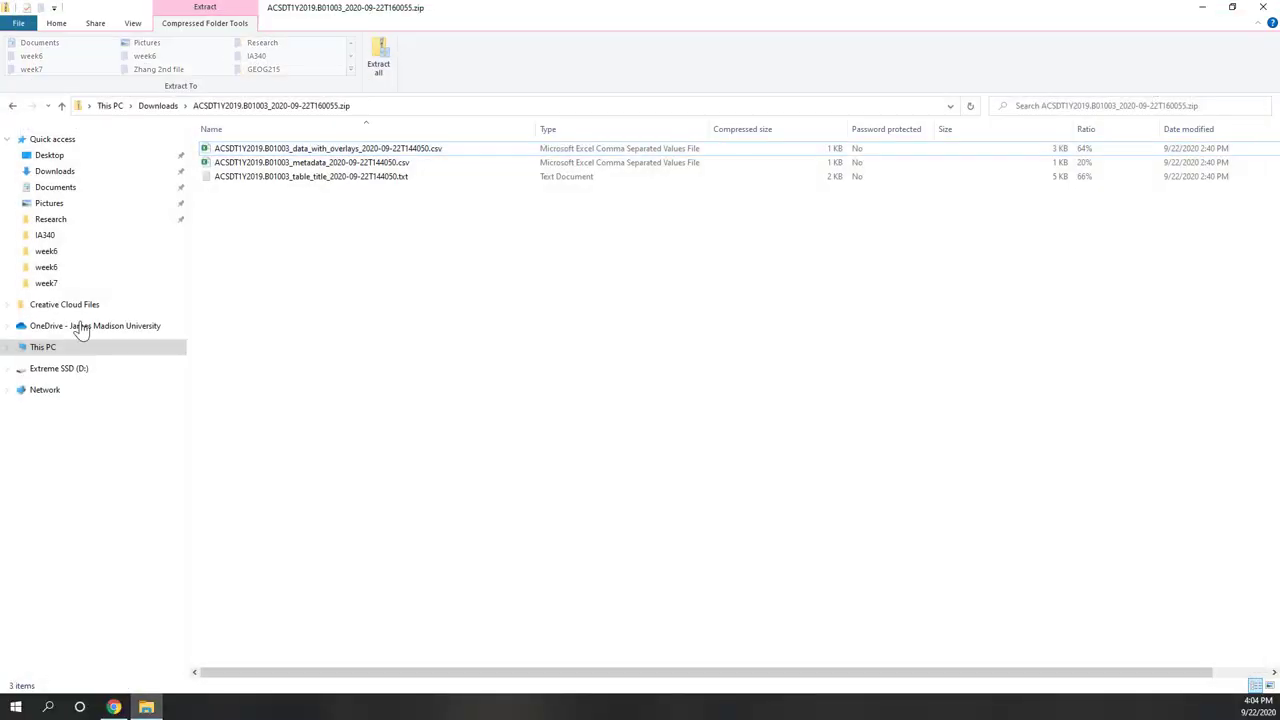
- Browse File Explorer to the OneDrive folder geog215_fall2020 > lab5 and check the saved pop_clean.csv file
{"action": "left_click", "coordinate": [82, 330]}
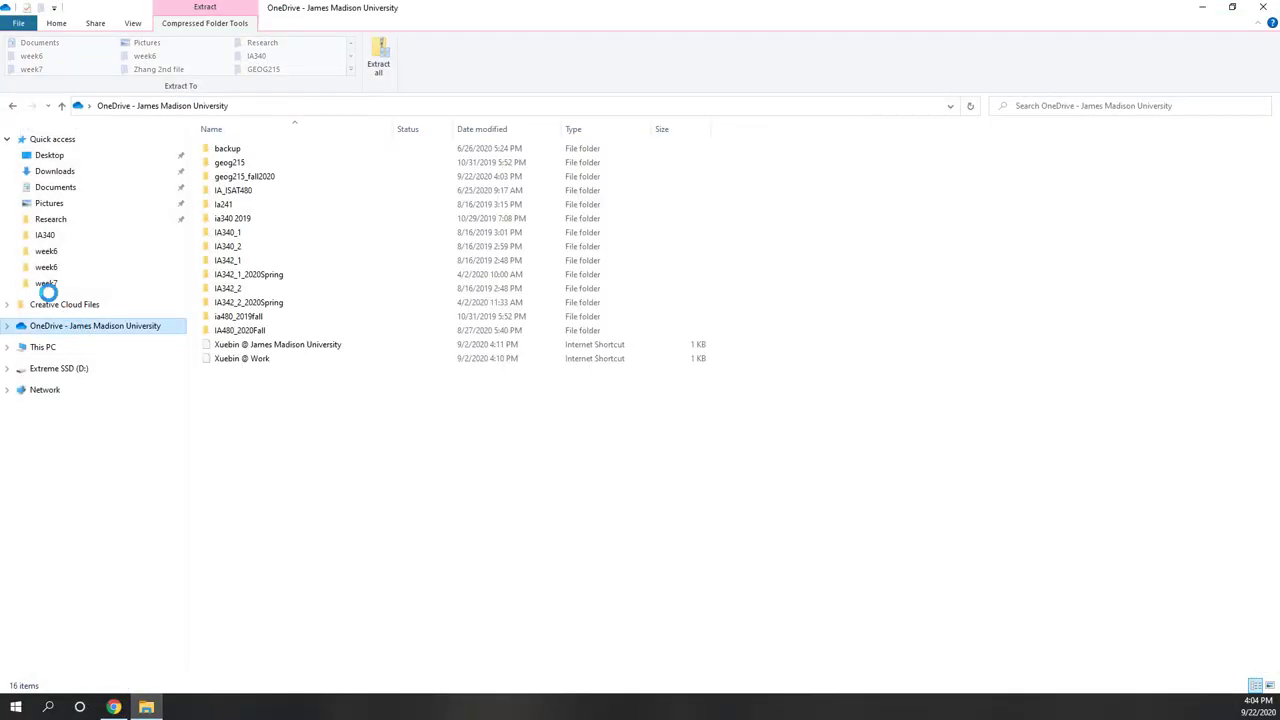
{"action": "left_click", "coordinate": [277, 178]}
{"action": "double_click", "coordinate": [277, 178]}
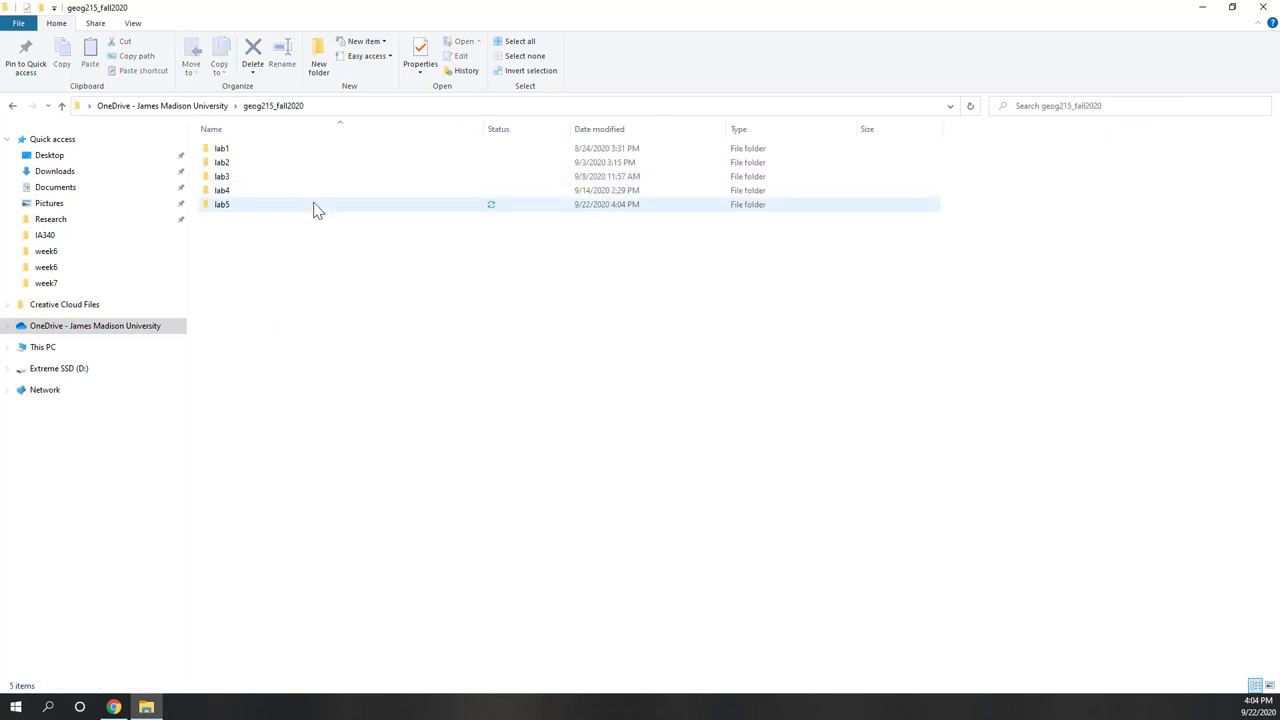
{"action": "left_click", "coordinate": [246, 209]}
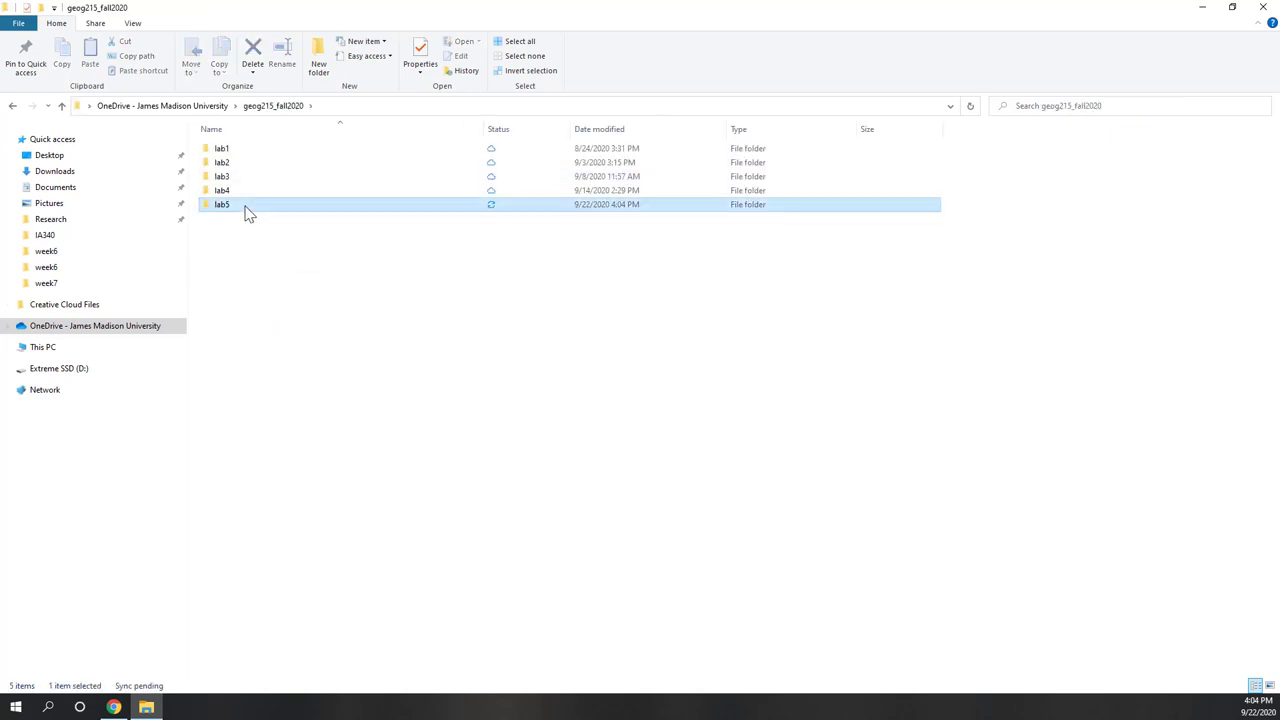
{"action": "double_click", "coordinate": [246, 209]}
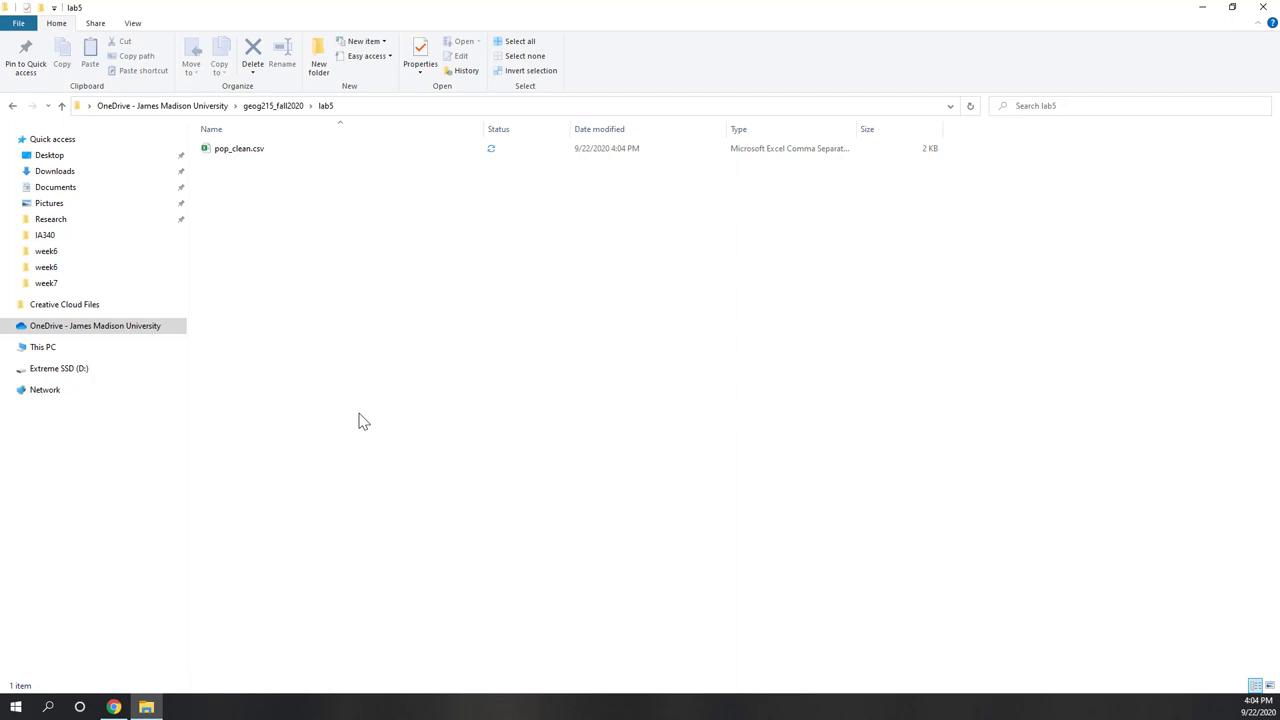
{"action": "double_click", "coordinate": [238, 152]}
{"action": "left_click", "coordinate": [363, 270]}
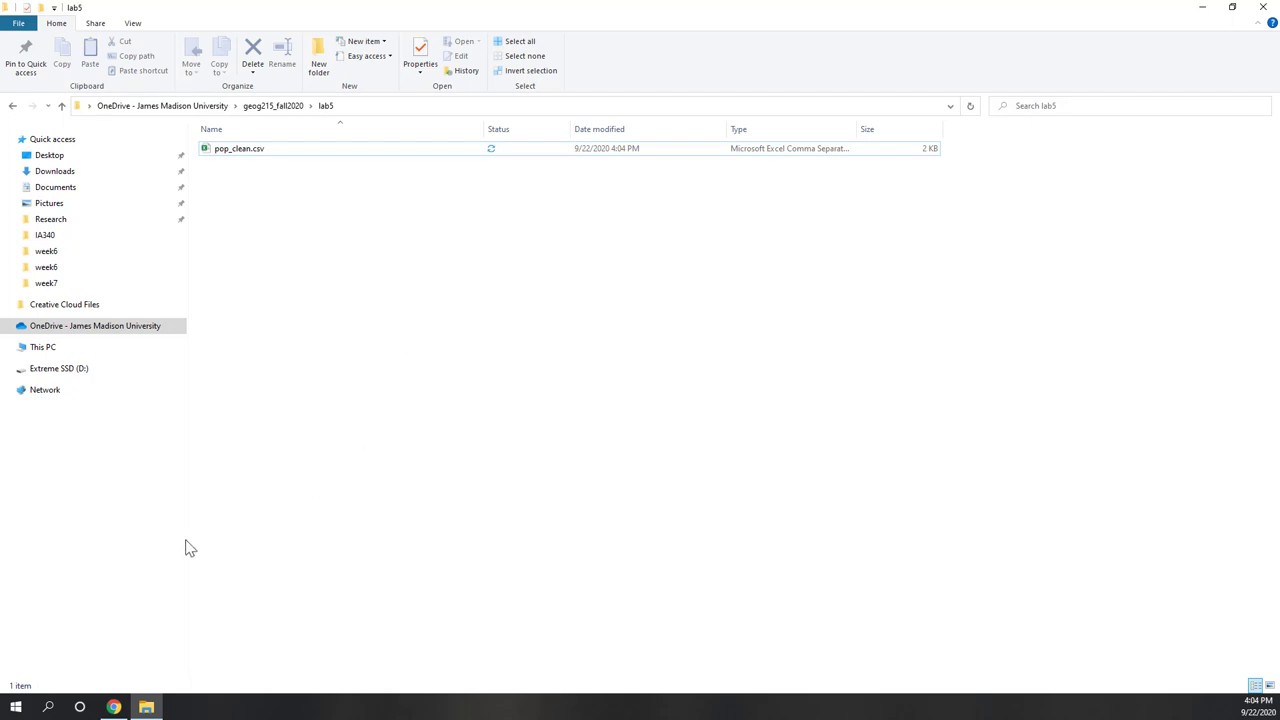
- Switch to Chrome, search the web for "census tiger" and find the 2019 download options on the Census Bureau's TIGER/Line Shapefiles page
{"action": "left_click", "coordinate": [115, 707]}
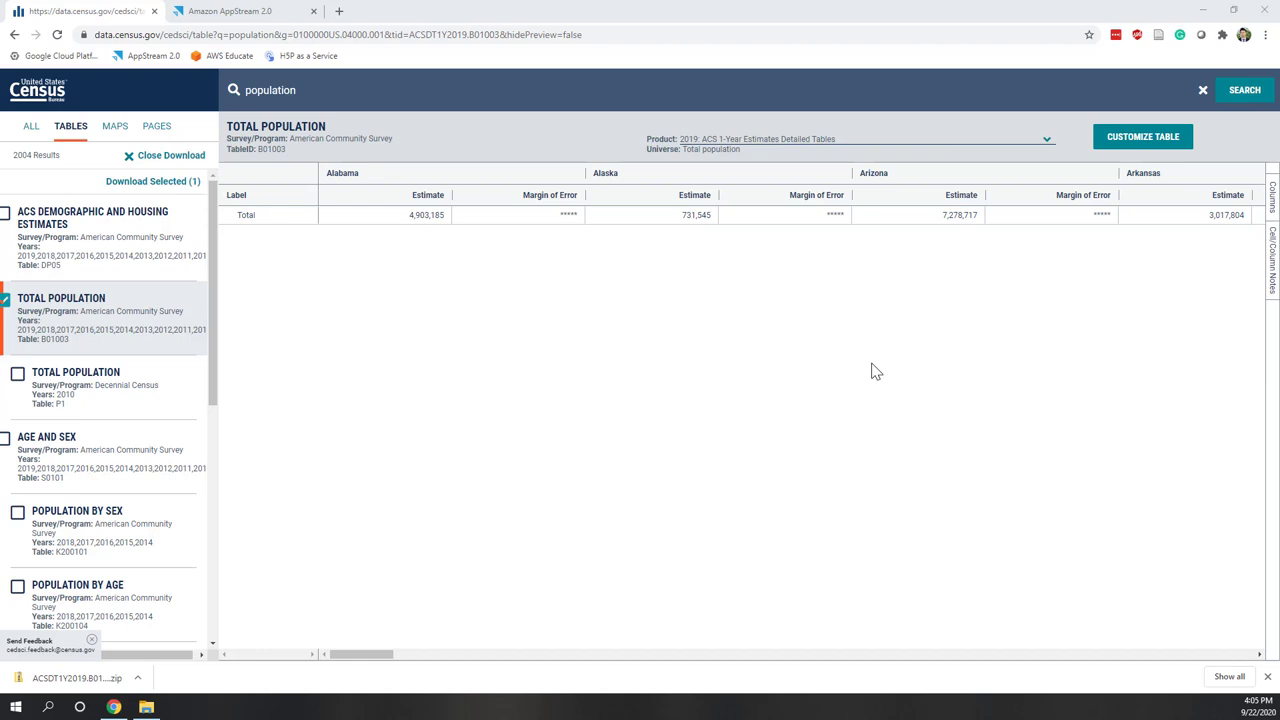
{"action": "left_click", "coordinate": [393, 35]}
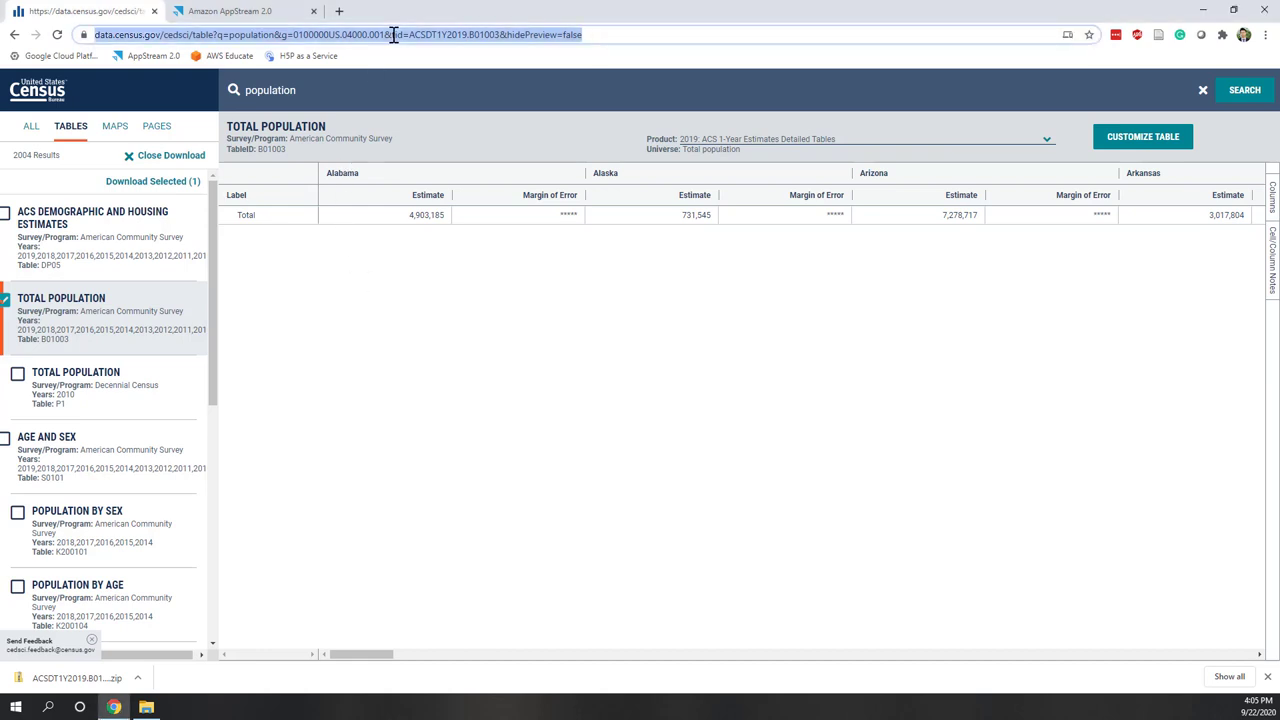
{"action": "type", "text": "census ti"}
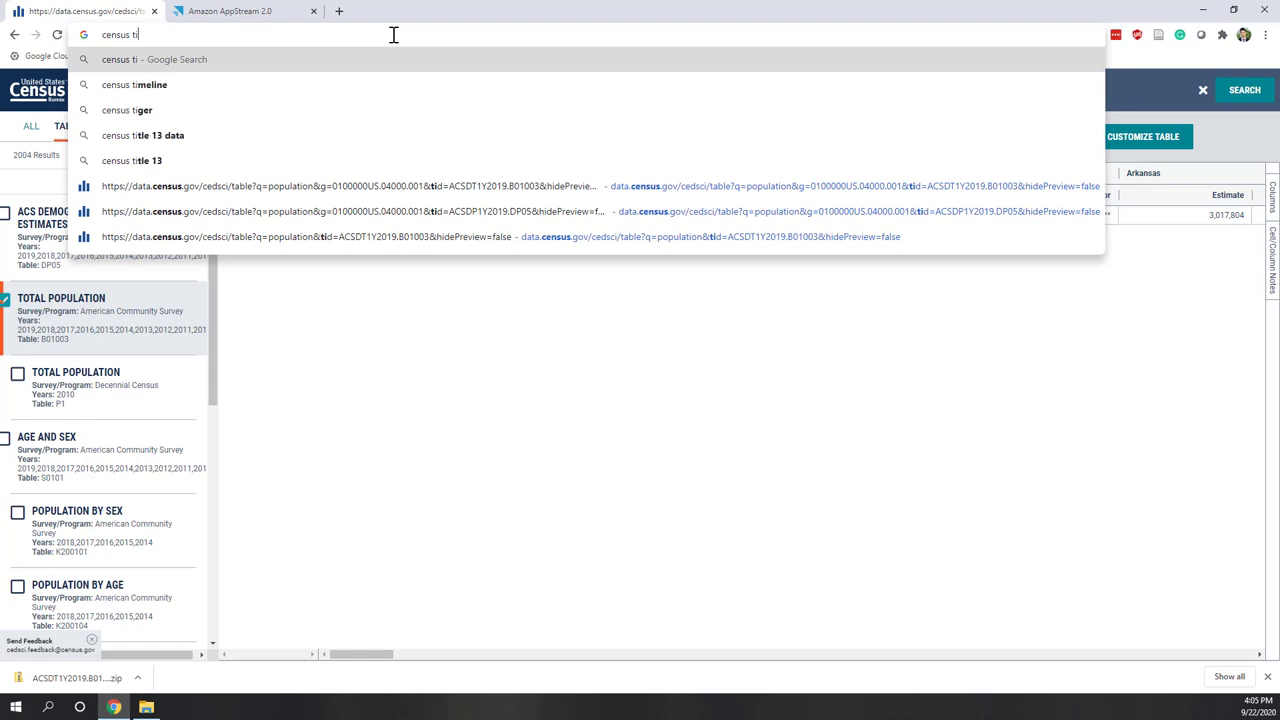
{"action": "type", "text": "ger"}
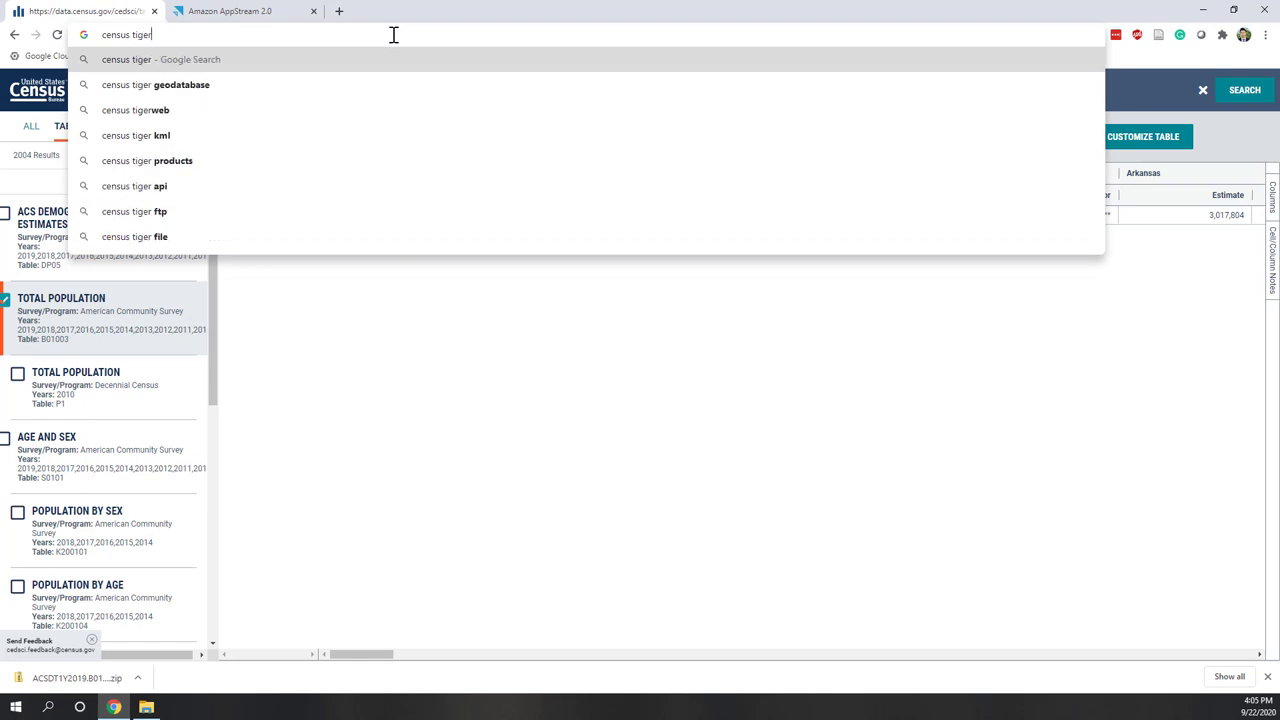
{"action": "key", "text": "Return"}
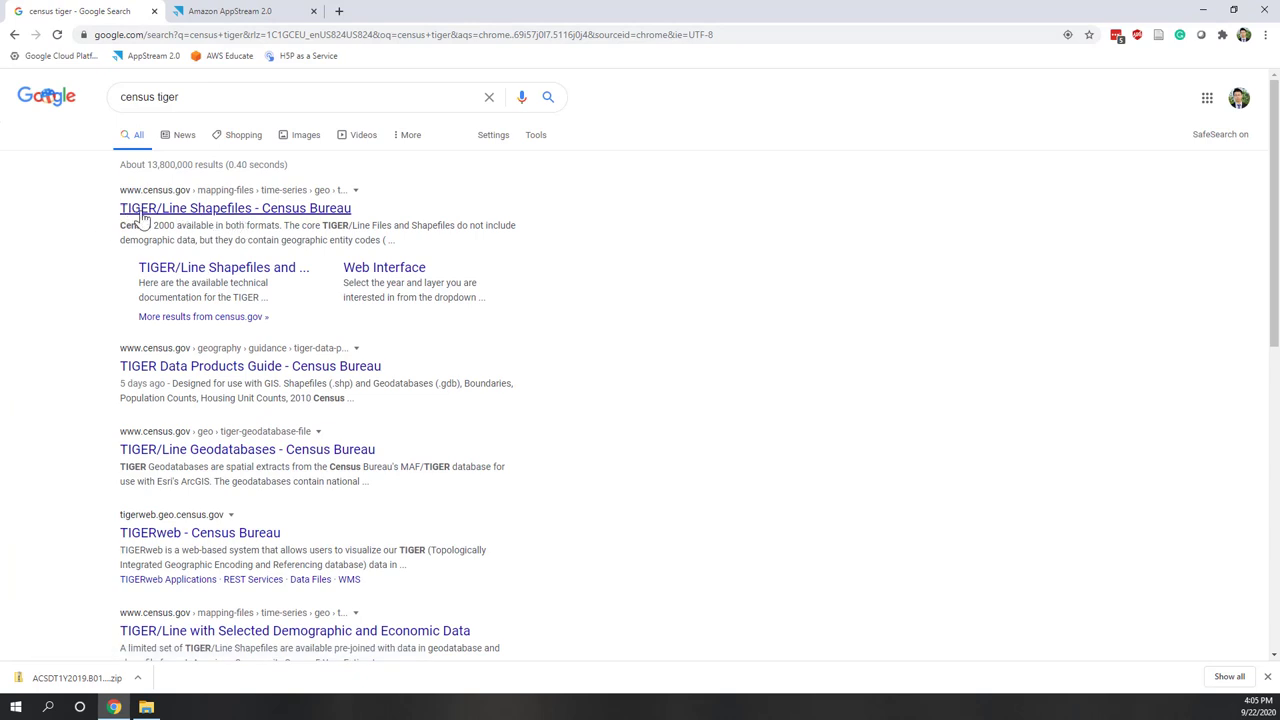
{"action": "left_click", "coordinate": [229, 215]}
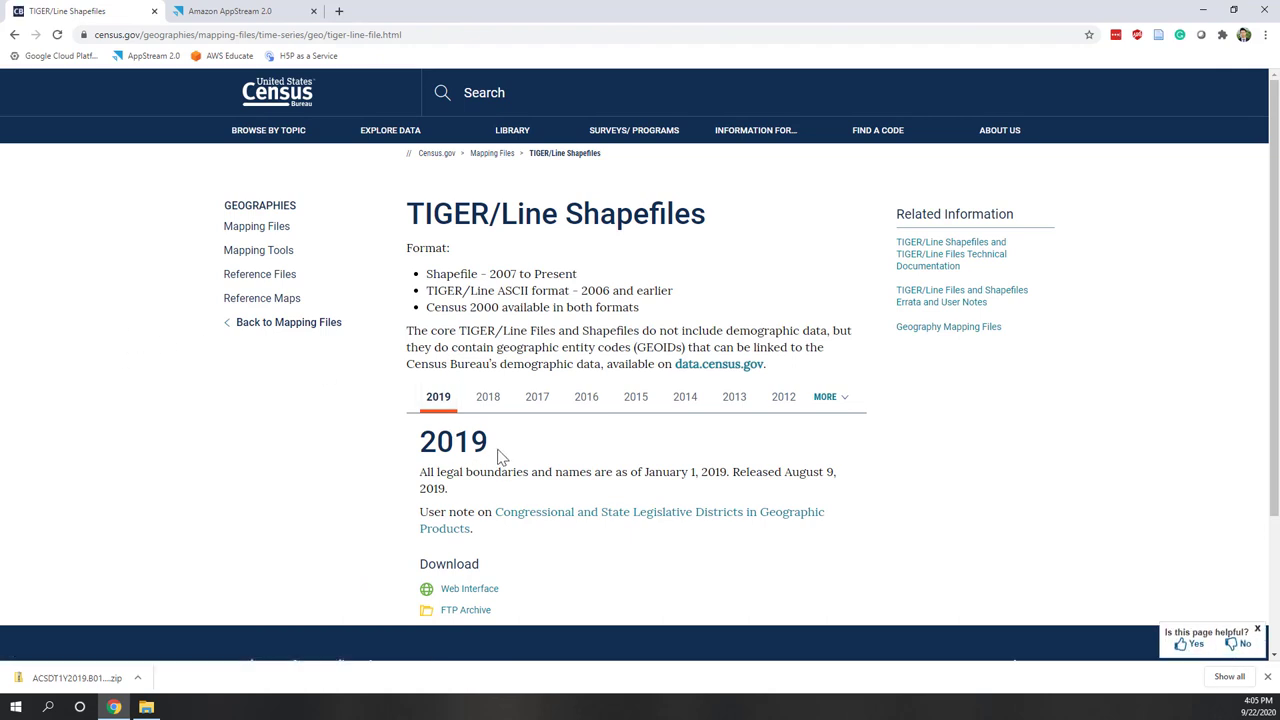
{"action": "scroll", "coordinate": [501, 455], "scroll_direction": "down", "scroll_amount": 3}
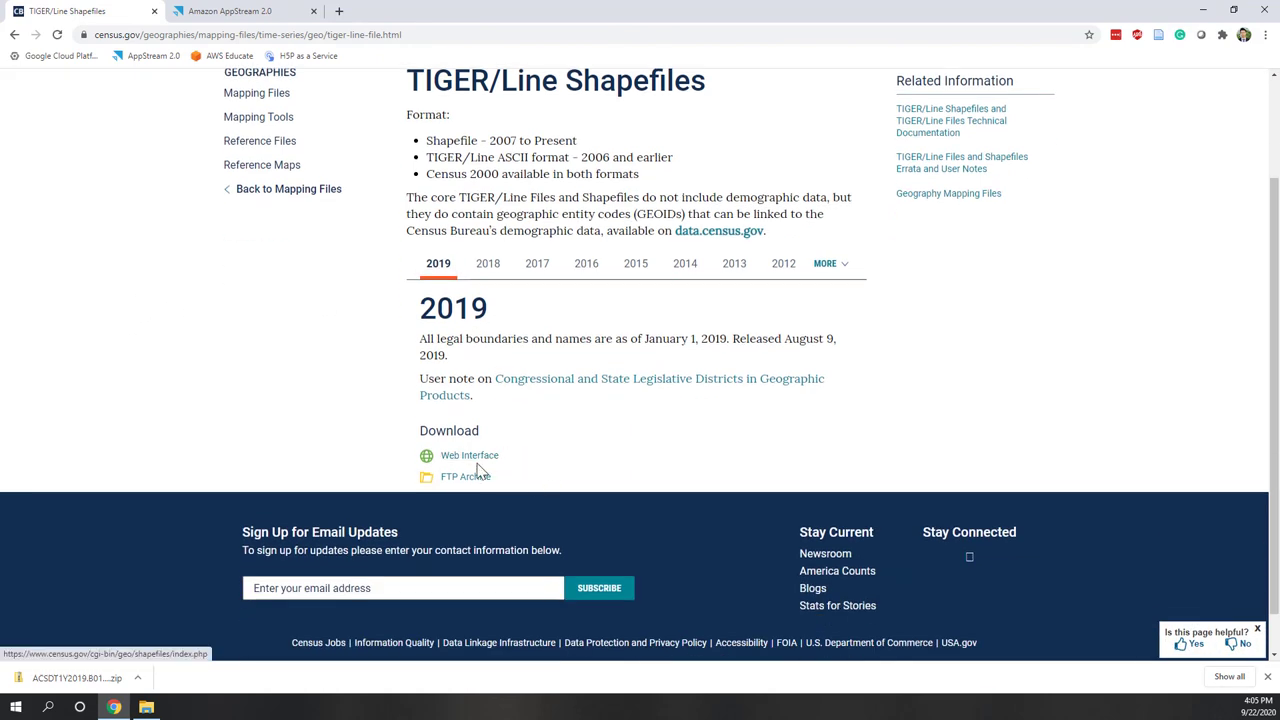
- Download the national file for the 2019 States (and equivalent) layer through the TIGER/Line web interface
{"action": "left_click", "coordinate": [470, 456]}
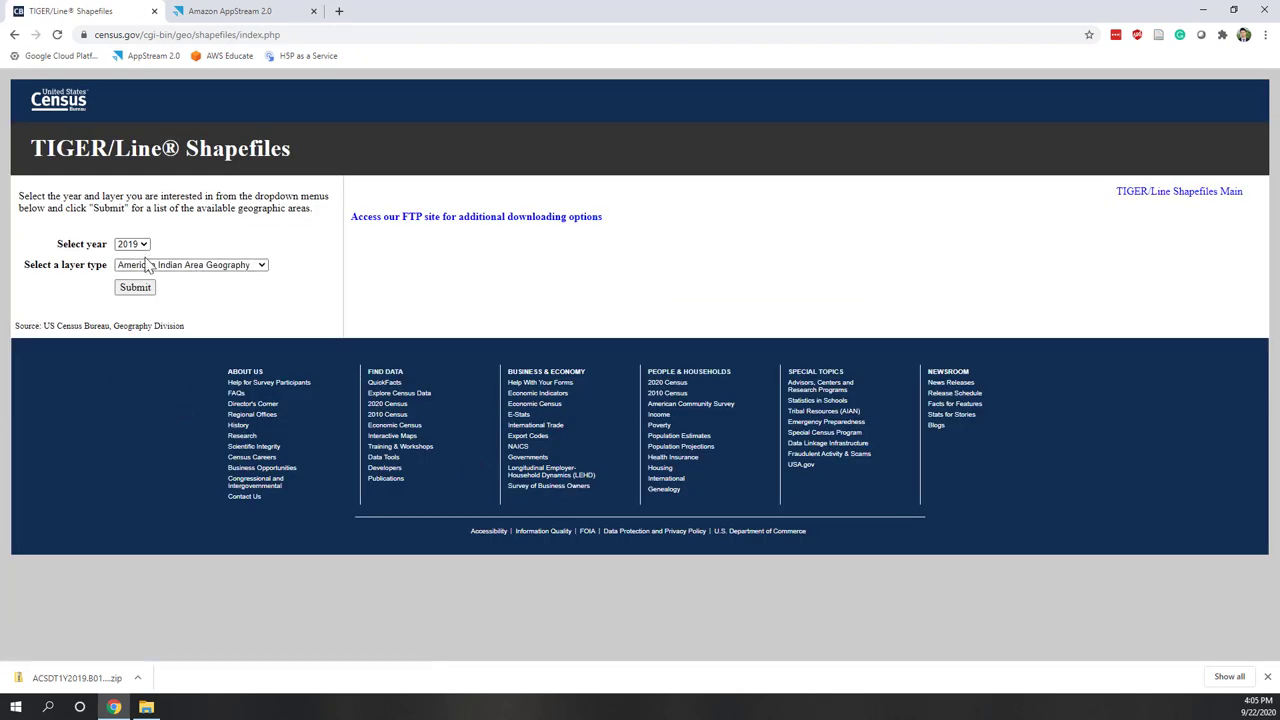
{"action": "left_click", "coordinate": [210, 274]}
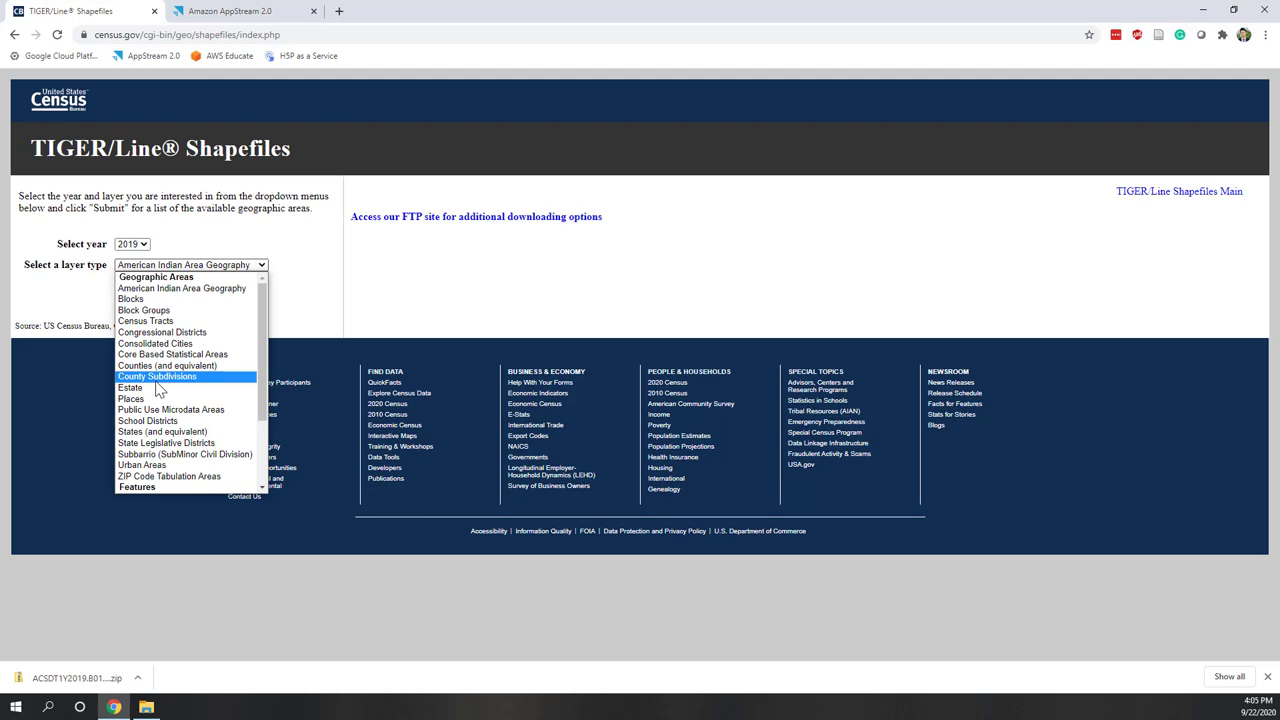
{"action": "scroll", "coordinate": [157, 390], "scroll_direction": "down", "scroll_amount": 3}
{"action": "scroll", "coordinate": [157, 390], "scroll_direction": "up", "scroll_amount": 3}
{"action": "left_click", "coordinate": [190, 432]}
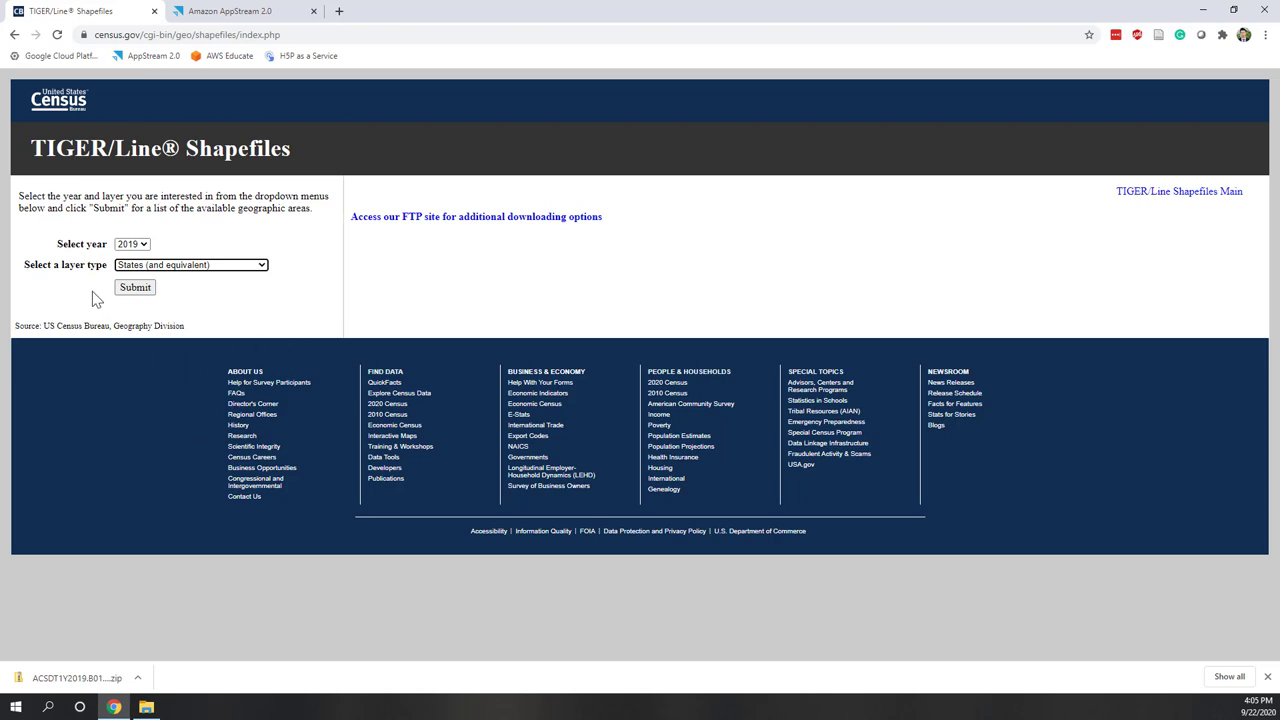
{"action": "left_click", "coordinate": [132, 291]}
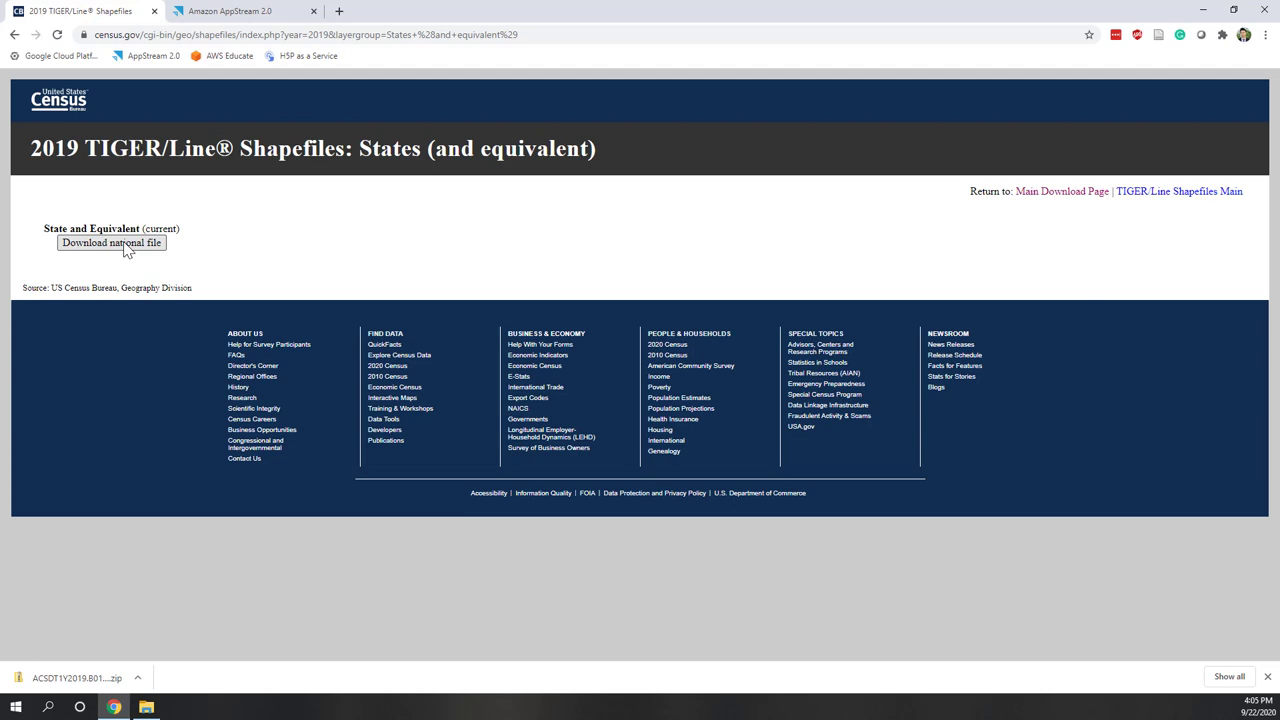
{"action": "left_click", "coordinate": [127, 250]}
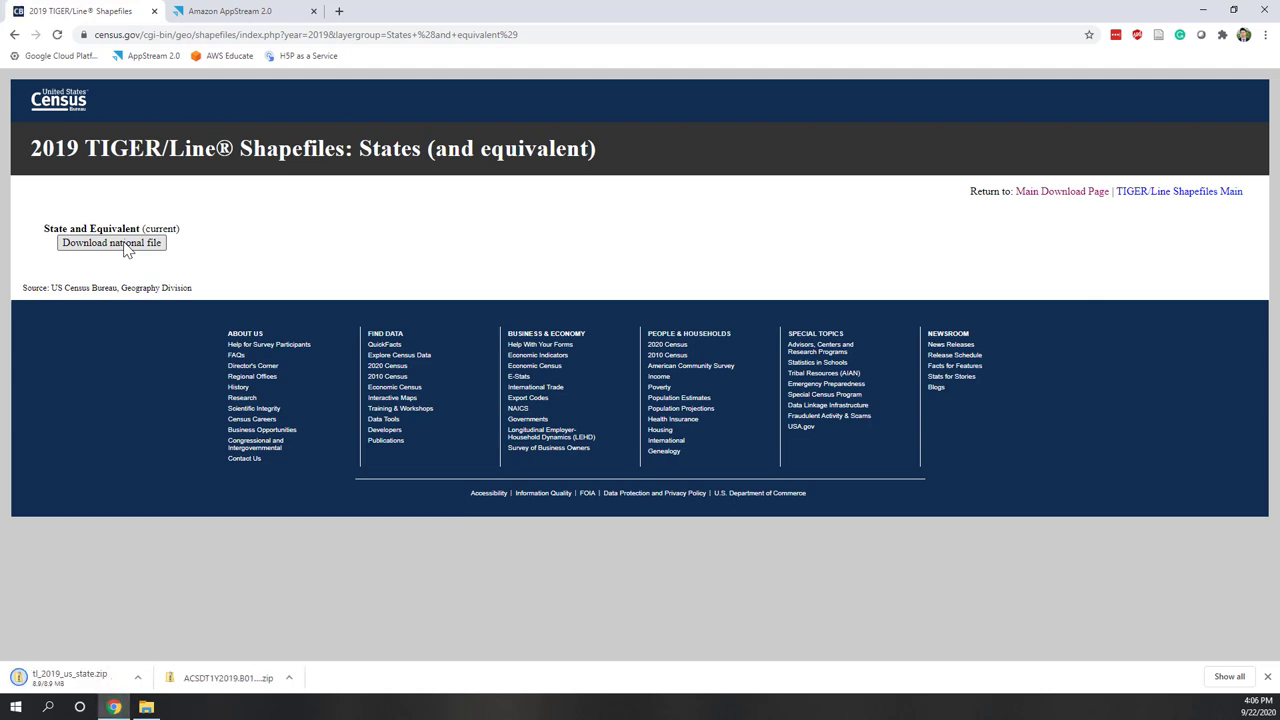
- Show the downloaded tl_2019_us_state.zip in the Downloads folder in File Explorer and open the archive
{"action": "left_click", "coordinate": [139, 679]}
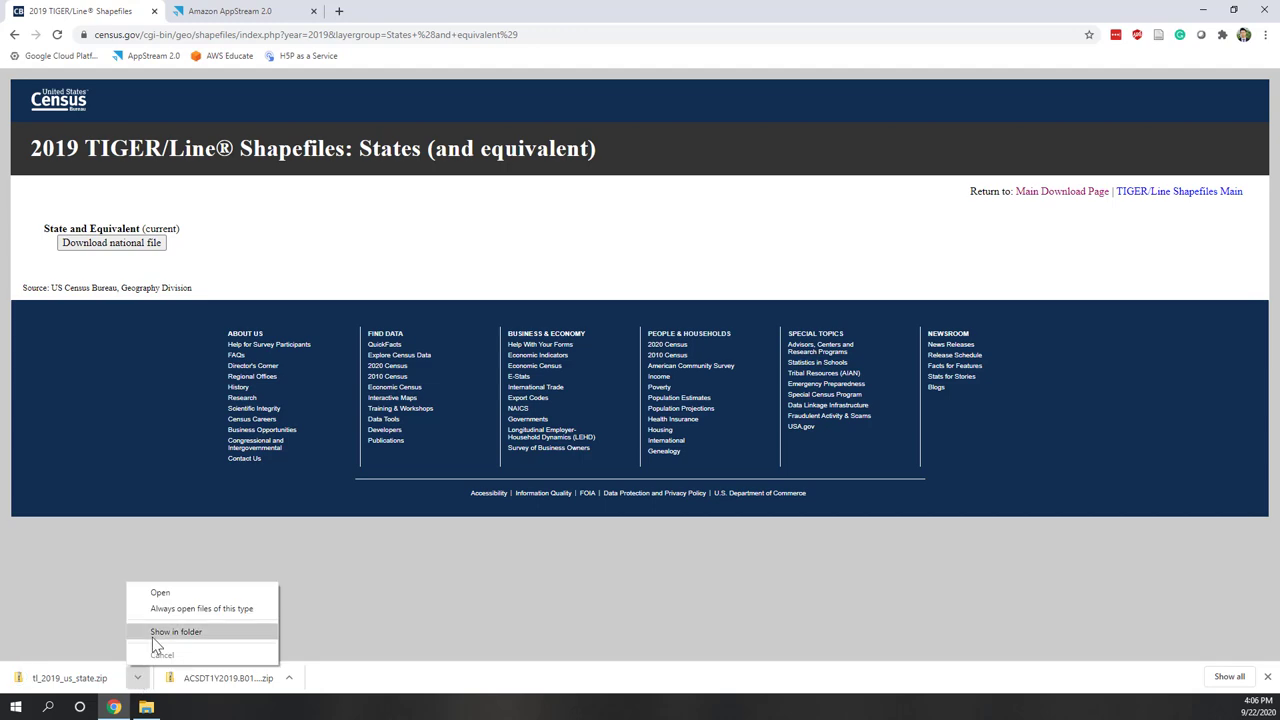
{"action": "left_click", "coordinate": [152, 634]}
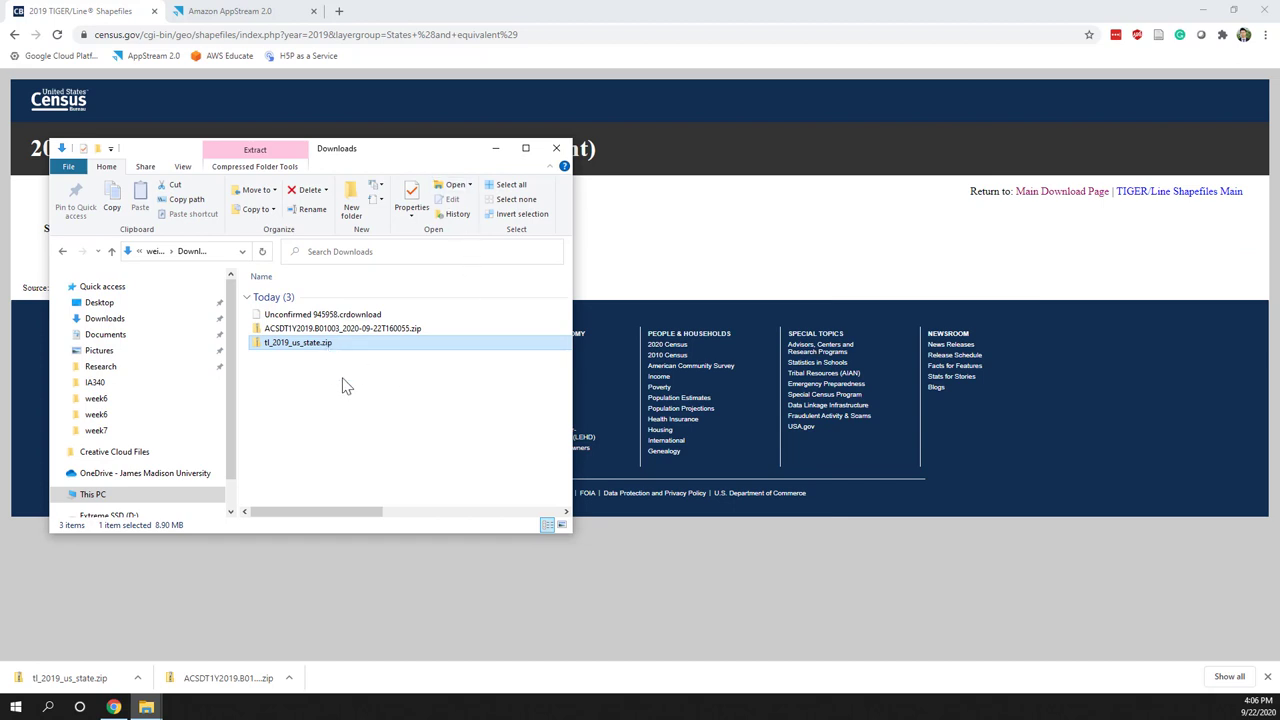
{"action": "double_click", "coordinate": [310, 344]}
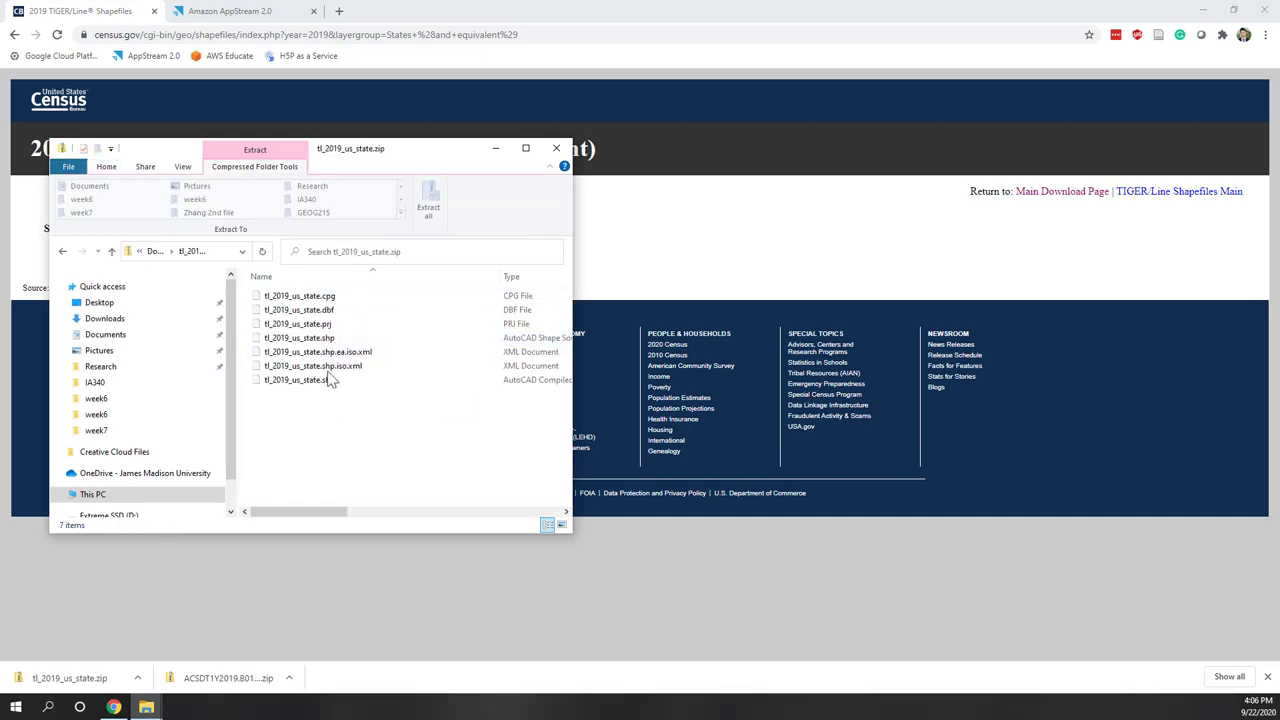